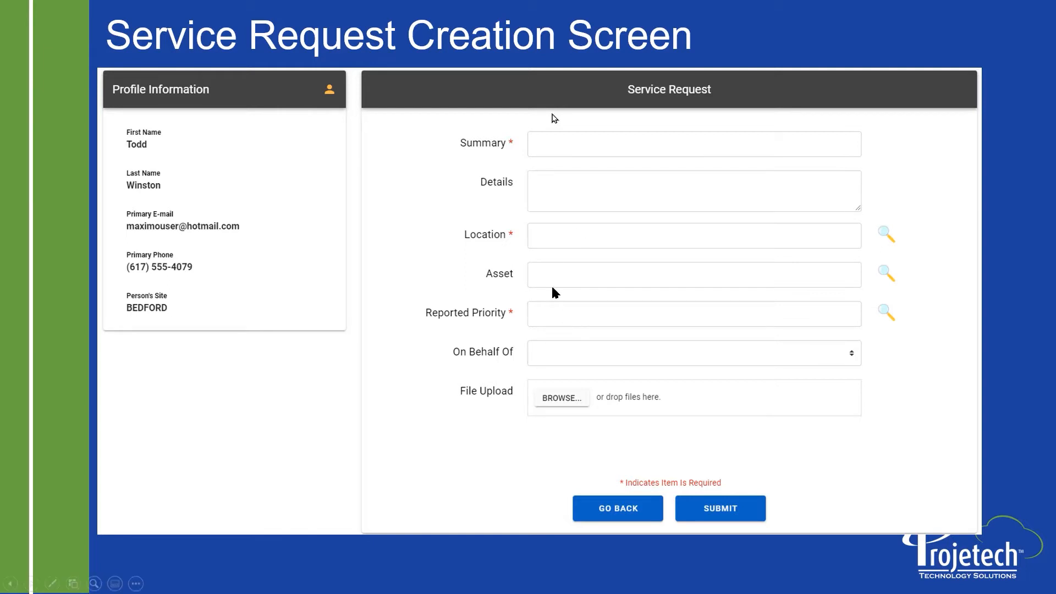
End the PowerPoint slide show and try logging into the portal with the prefilled e-mail
click(911, 503)
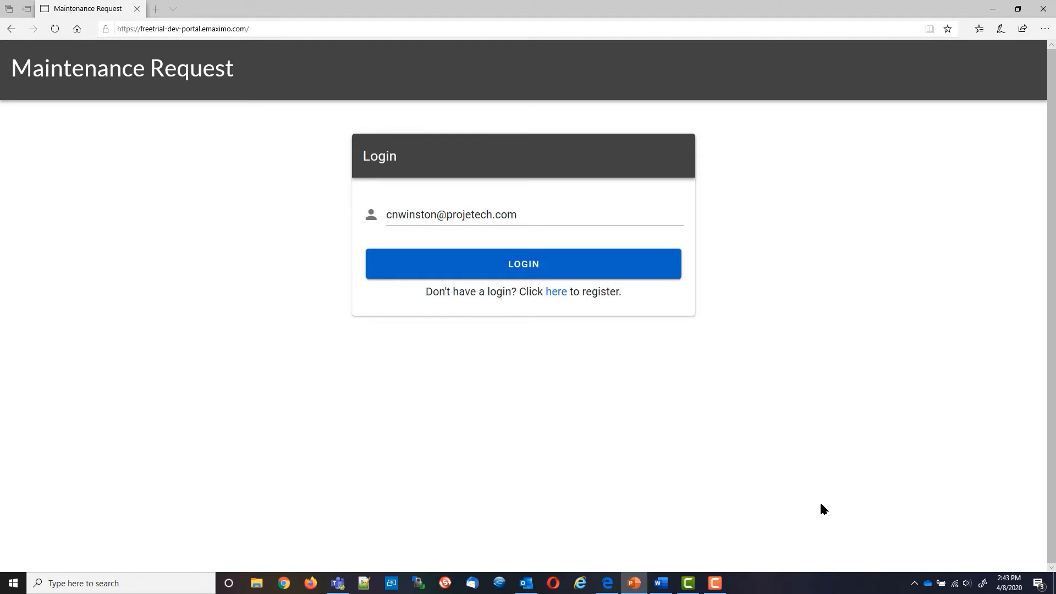
click(536, 267)
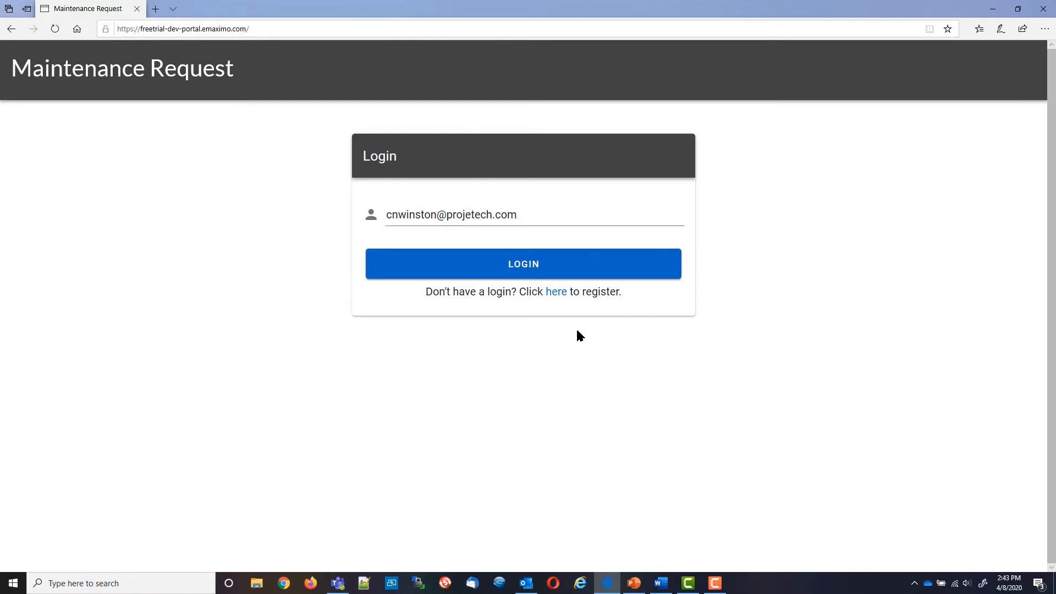
Open the registration form and enter the new user's first name, last name, e-mail and phone number
click(557, 296)
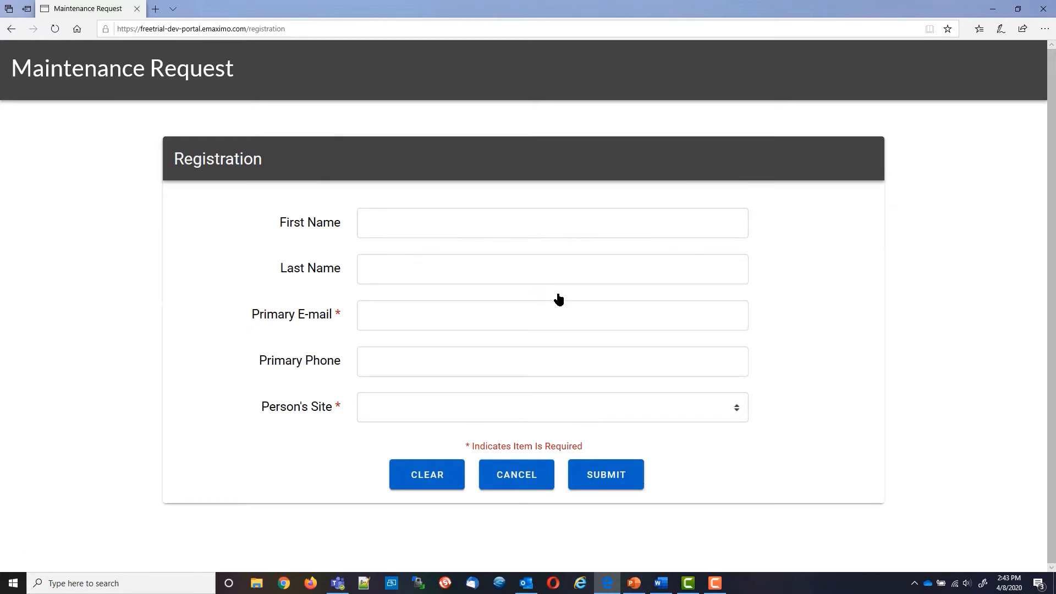
click(433, 223)
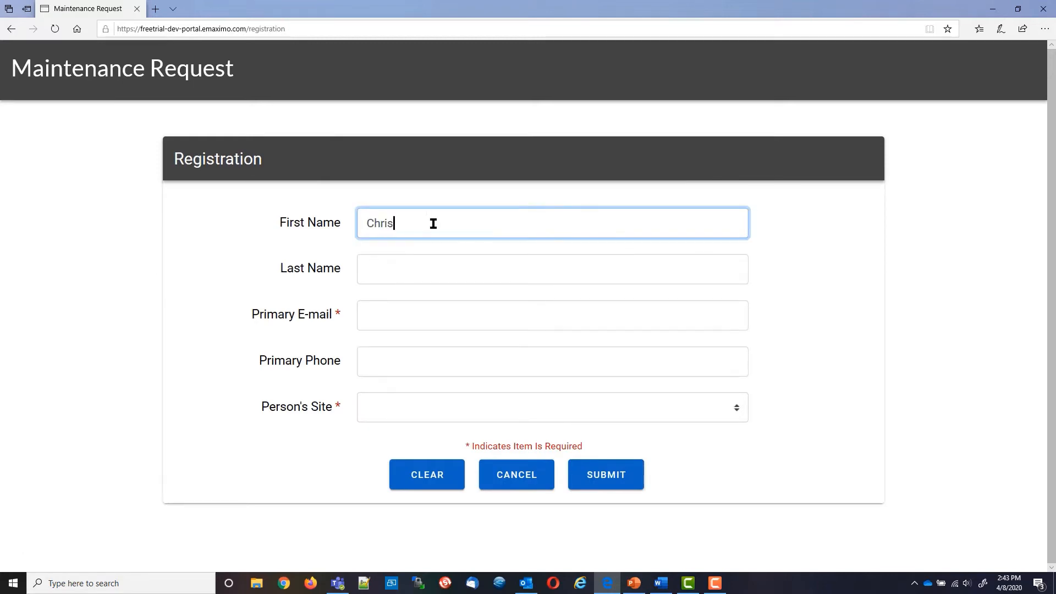
key(Tab)
key(Tab)
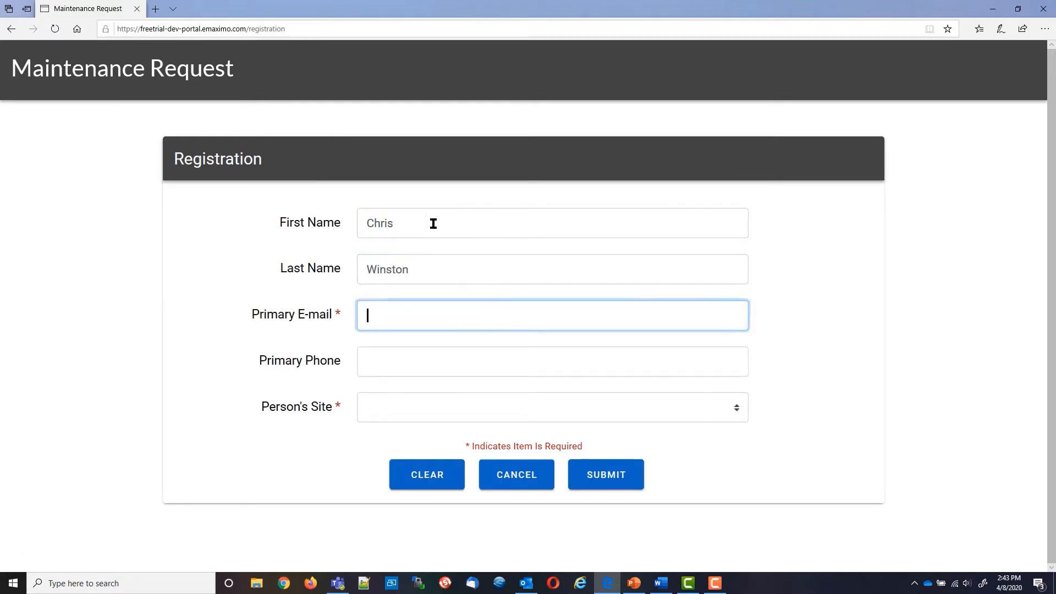
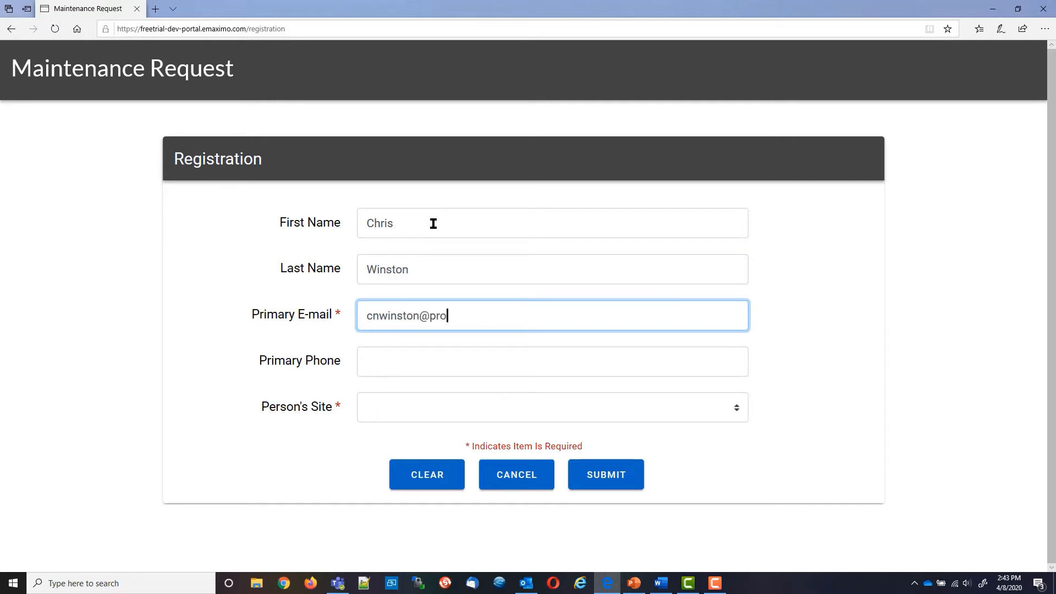
key(Tab)
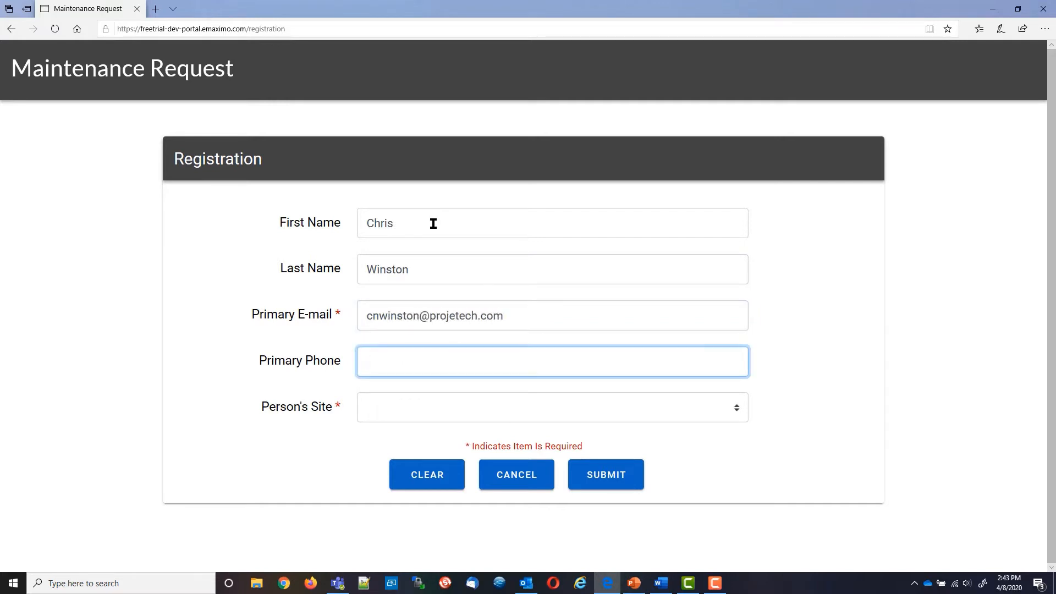
Choose BEDFORD as the person's site and submit the registration
click(738, 411)
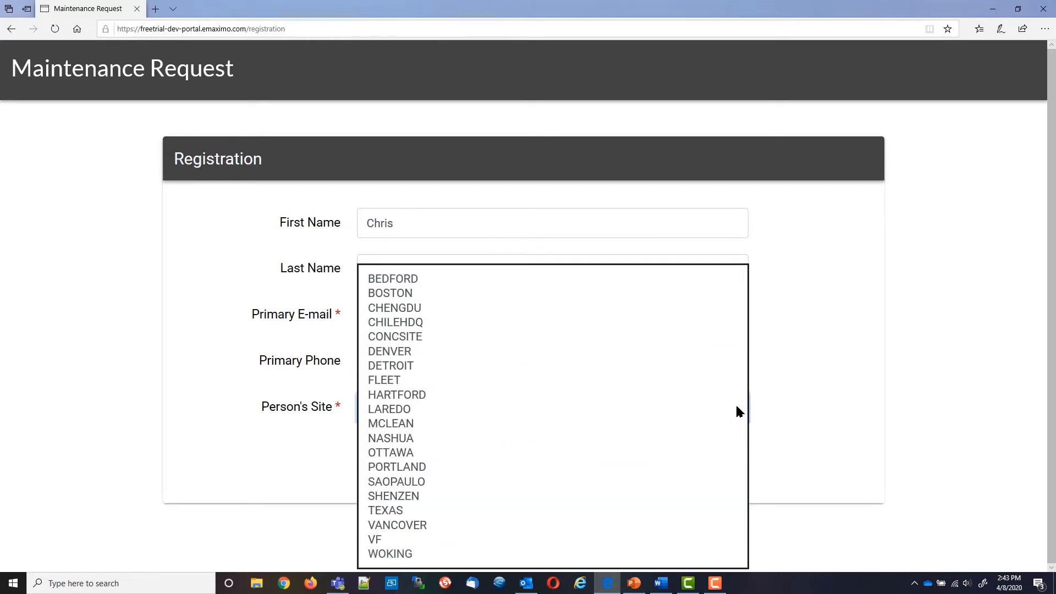
click(401, 279)
click(462, 361)
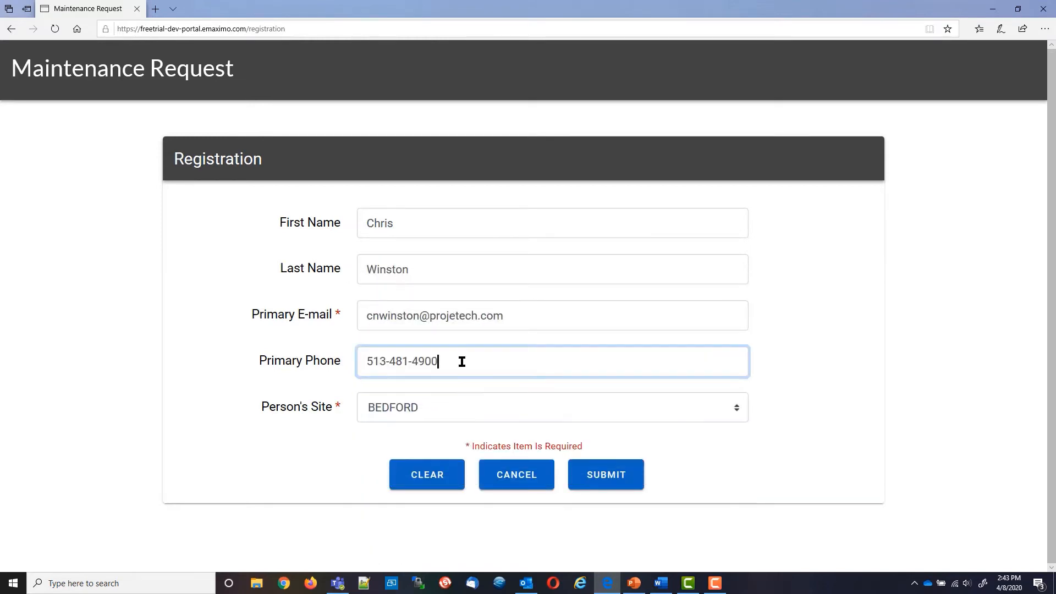
click(604, 480)
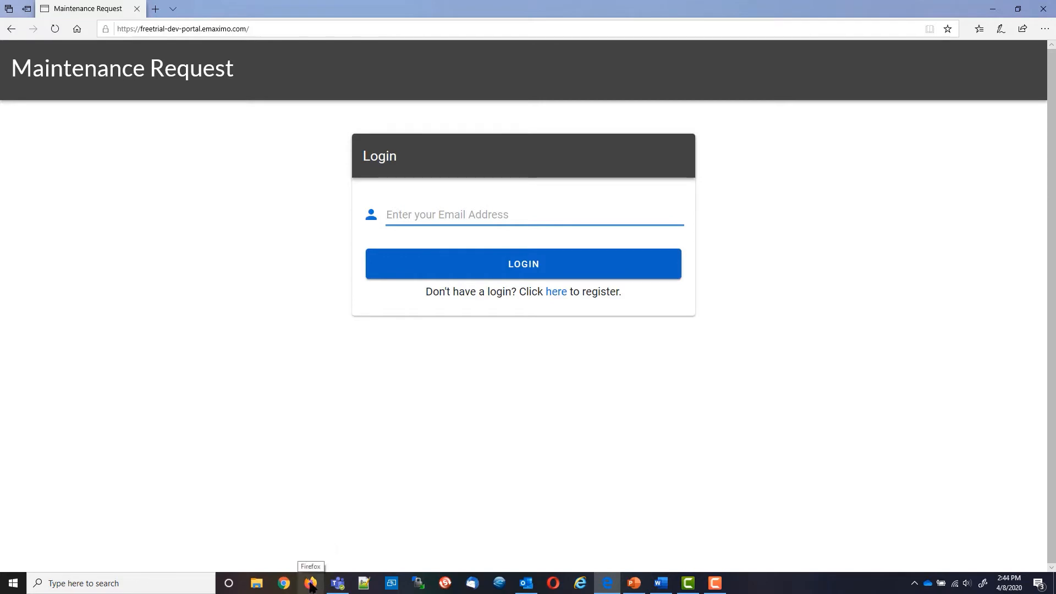
Log in with the existing account's e-mail address, correcting a typo first
click(452, 215)
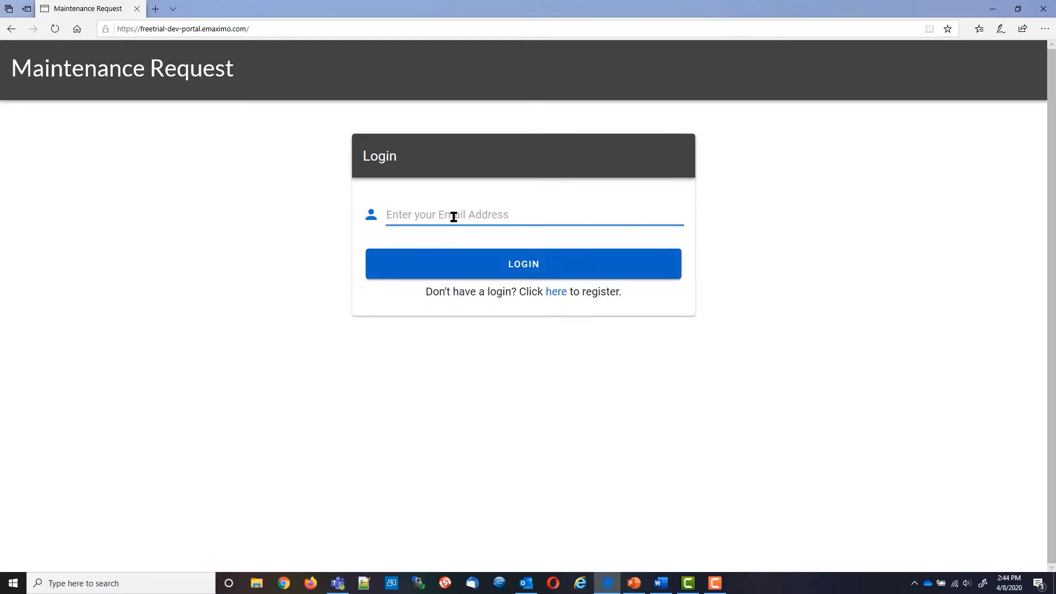
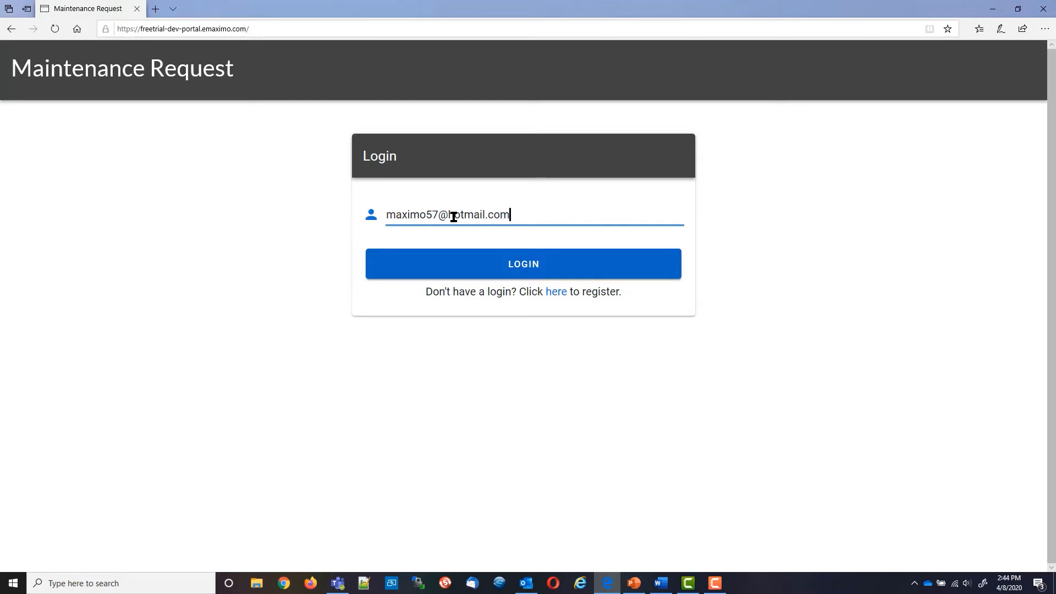
click(528, 268)
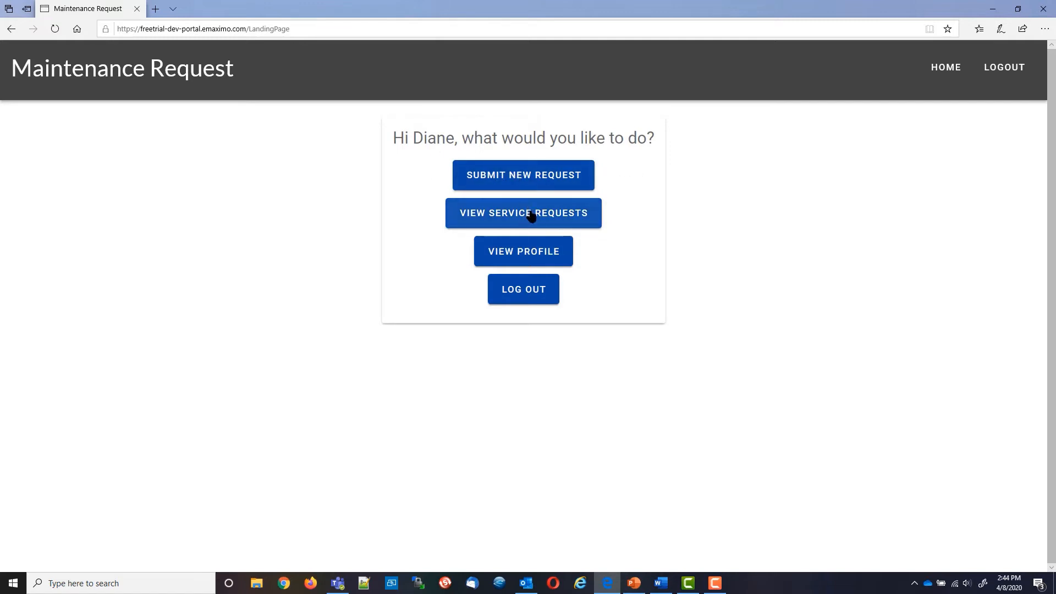
click(523, 249)
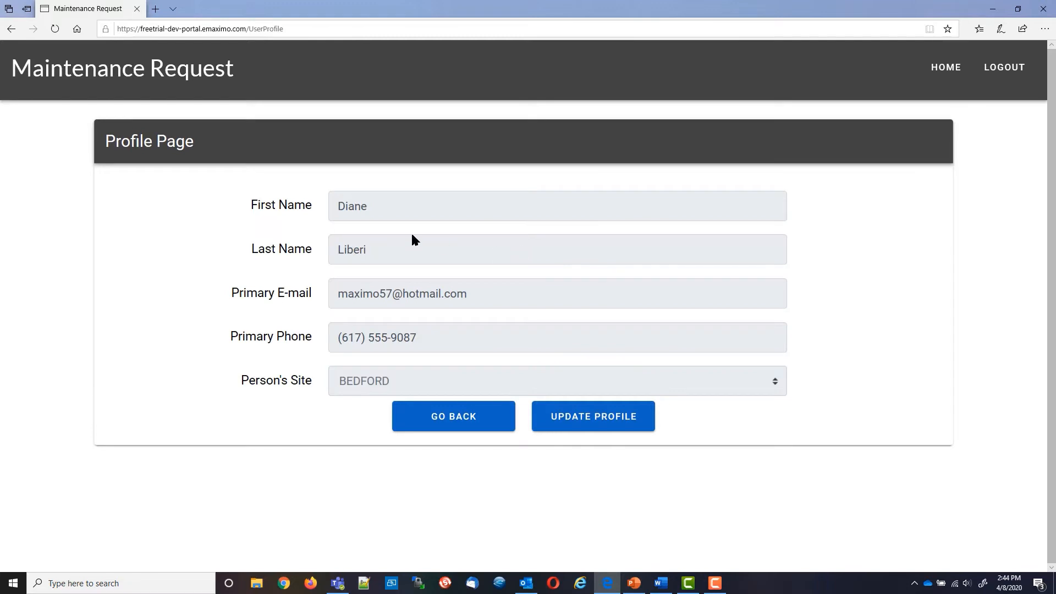
click(598, 419)
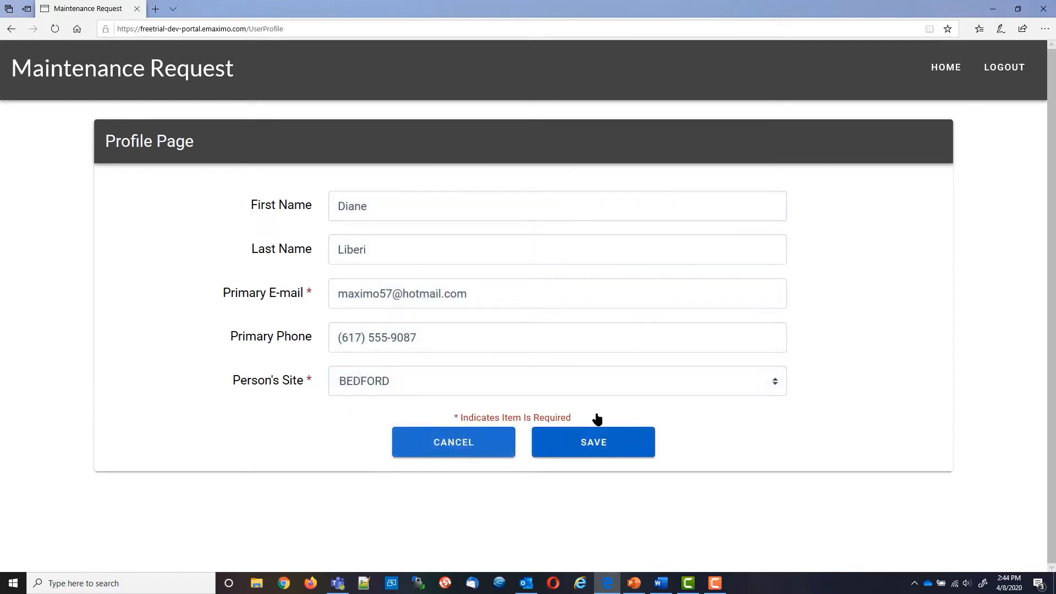
click(771, 385)
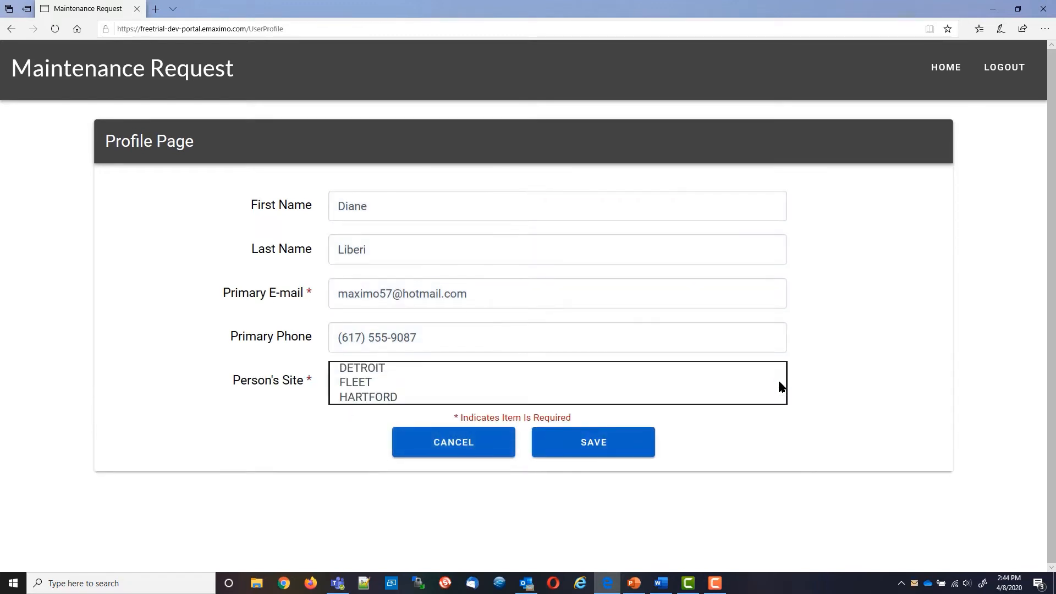
click(864, 389)
click(479, 447)
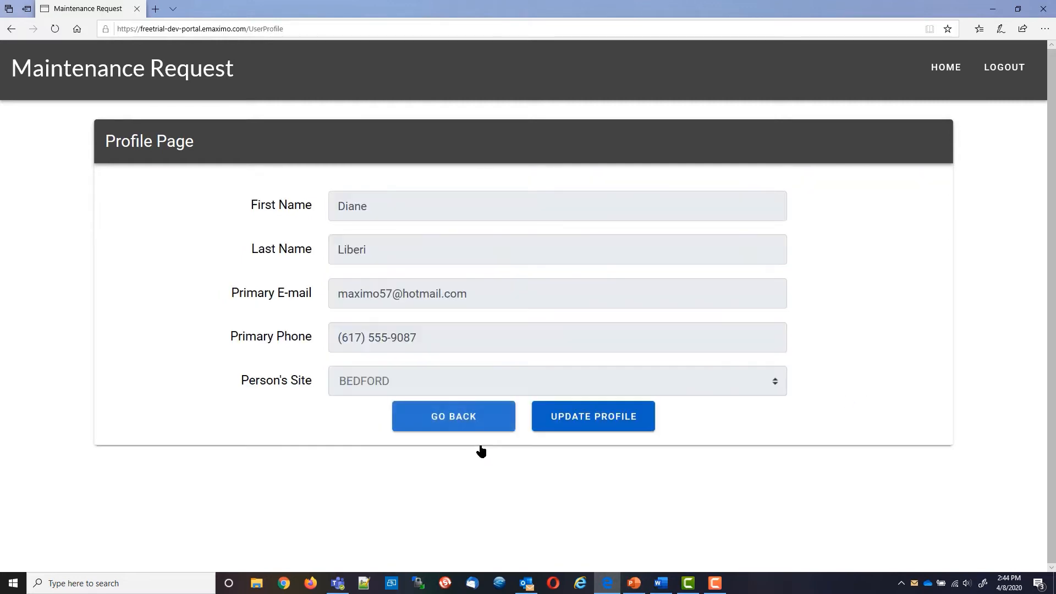
click(462, 424)
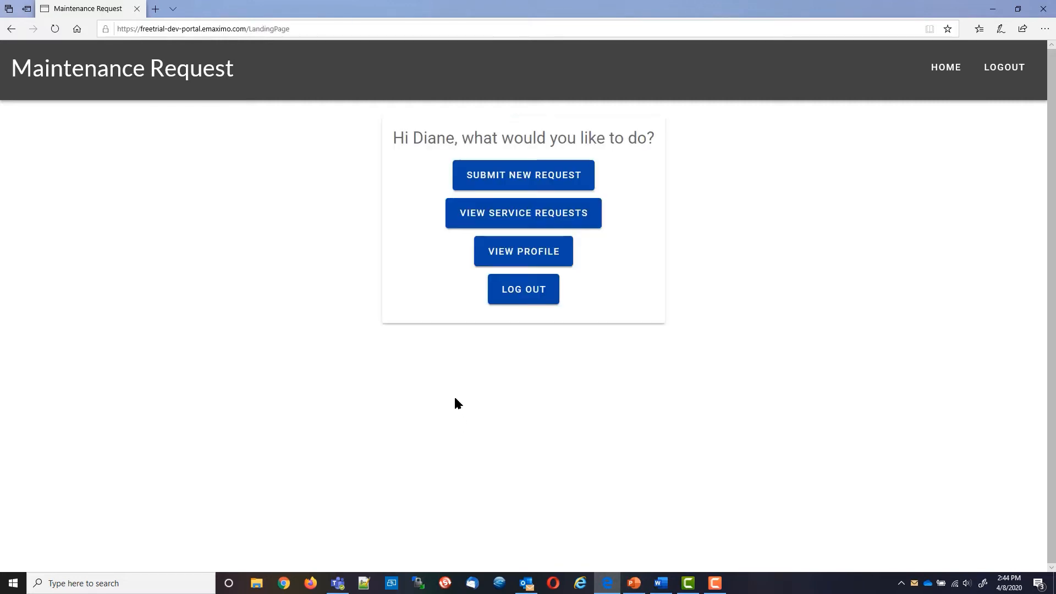
Review my open requests and the site's recent requests, then list my completed requests
click(521, 216)
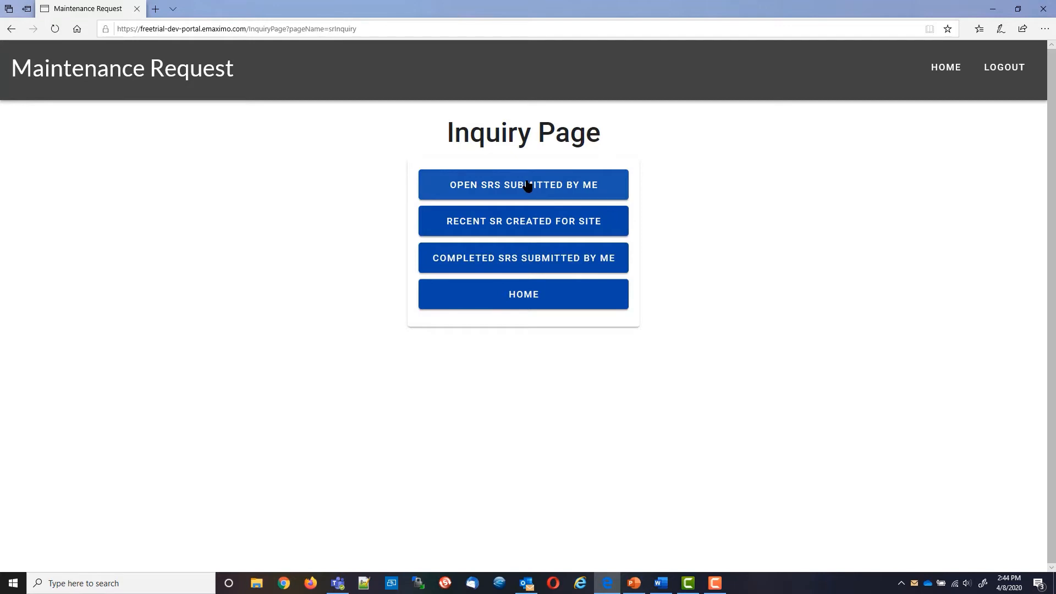
click(527, 186)
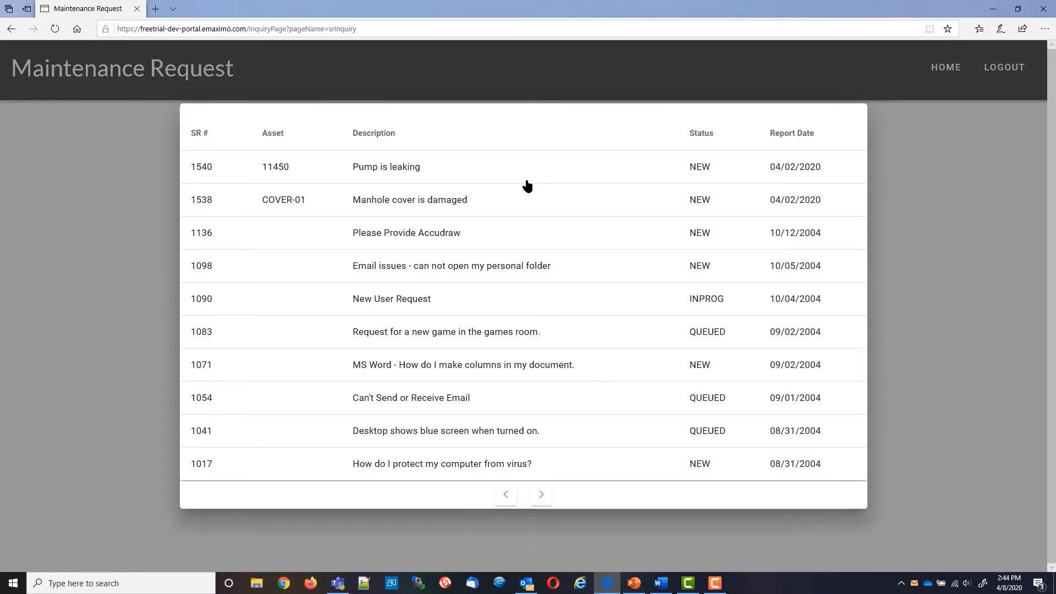
click(947, 302)
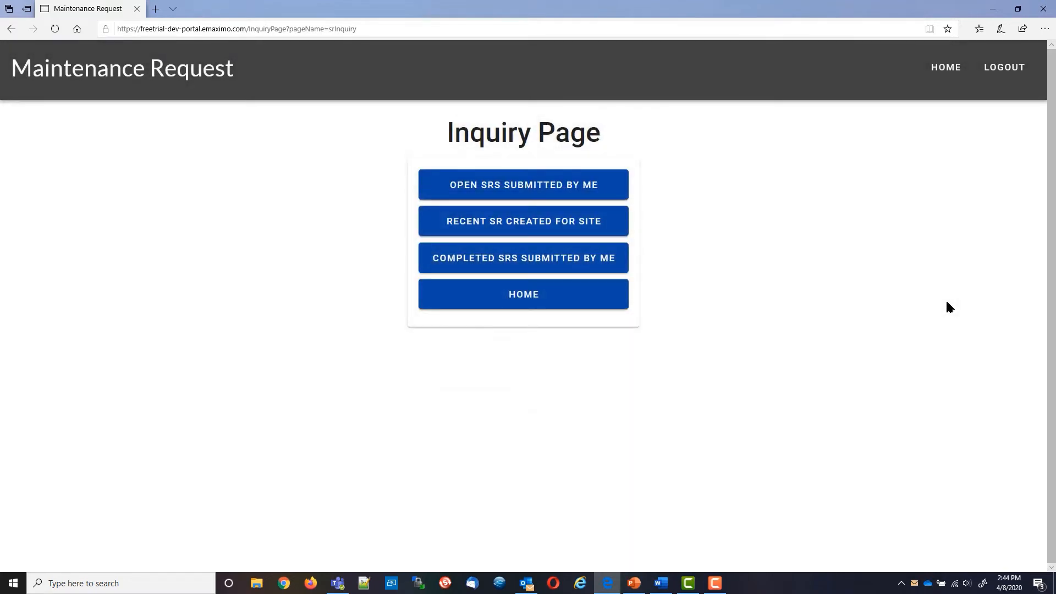
click(519, 227)
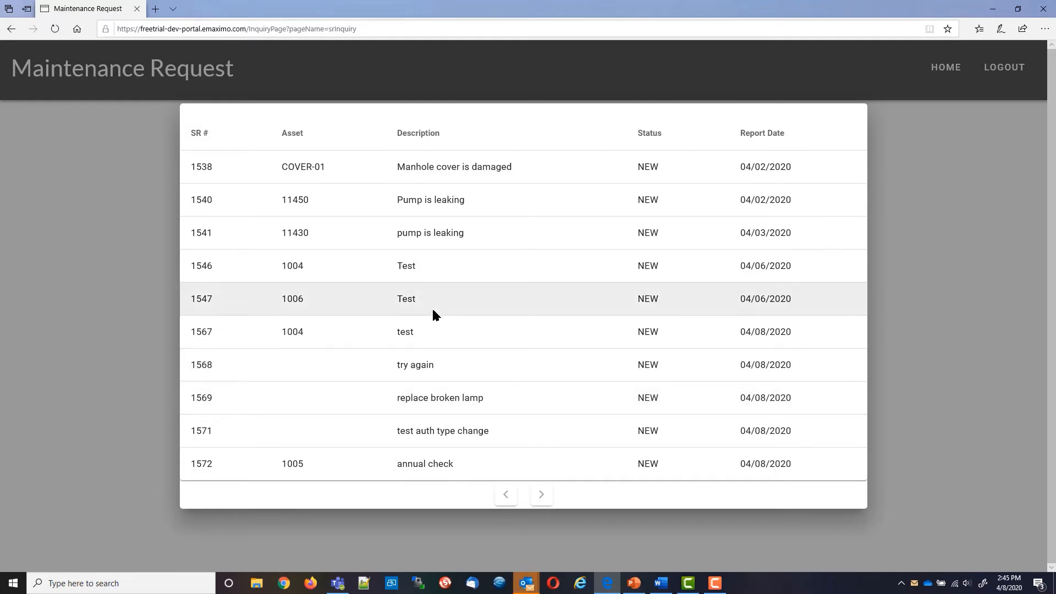
click(921, 410)
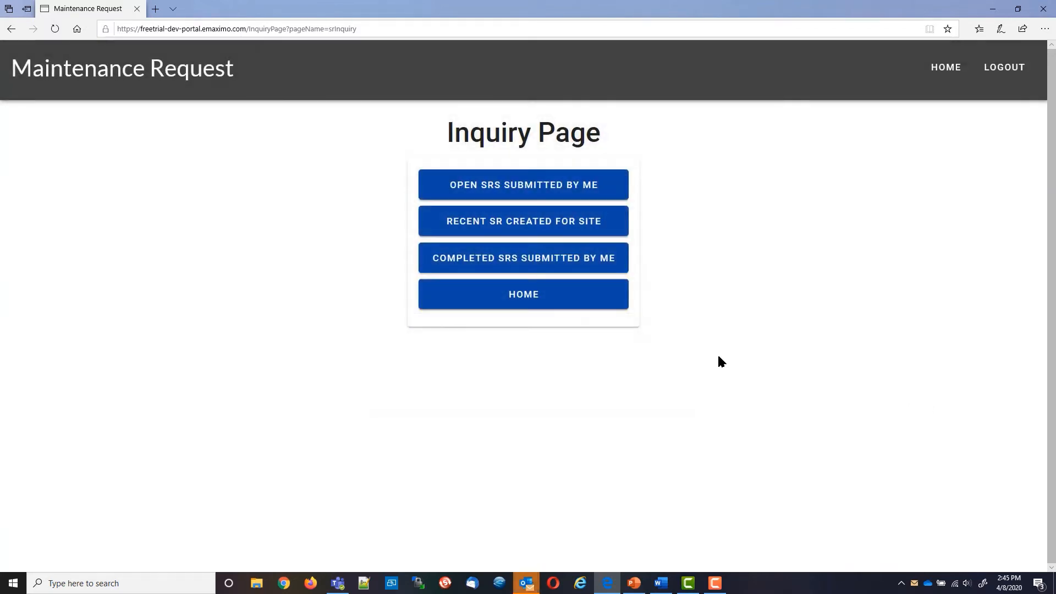
click(511, 260)
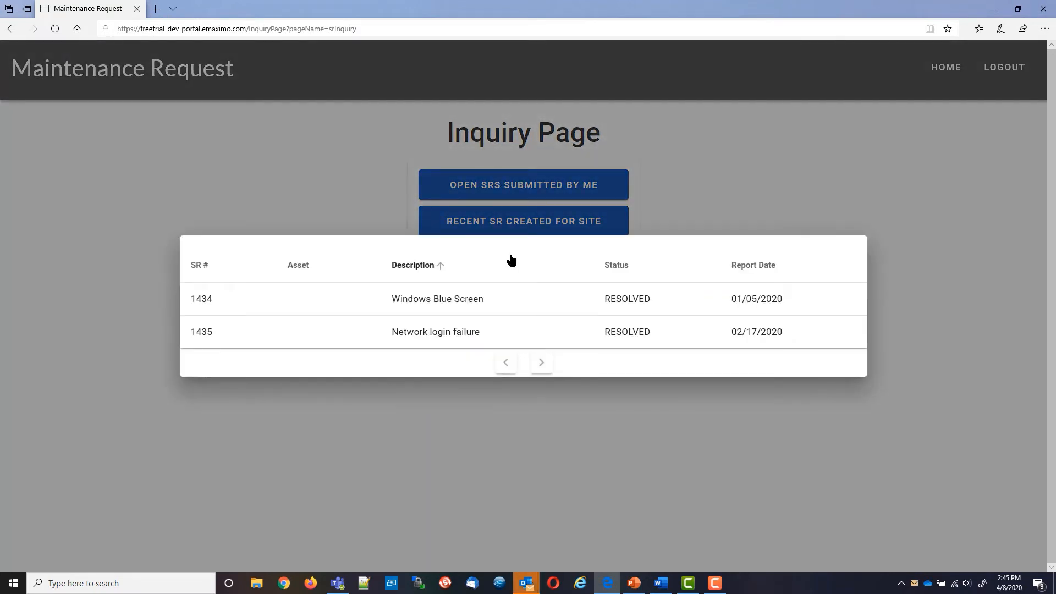
View service request 1434's details, return home, then bring up the Outlook registration confirmation e-mail
click(206, 301)
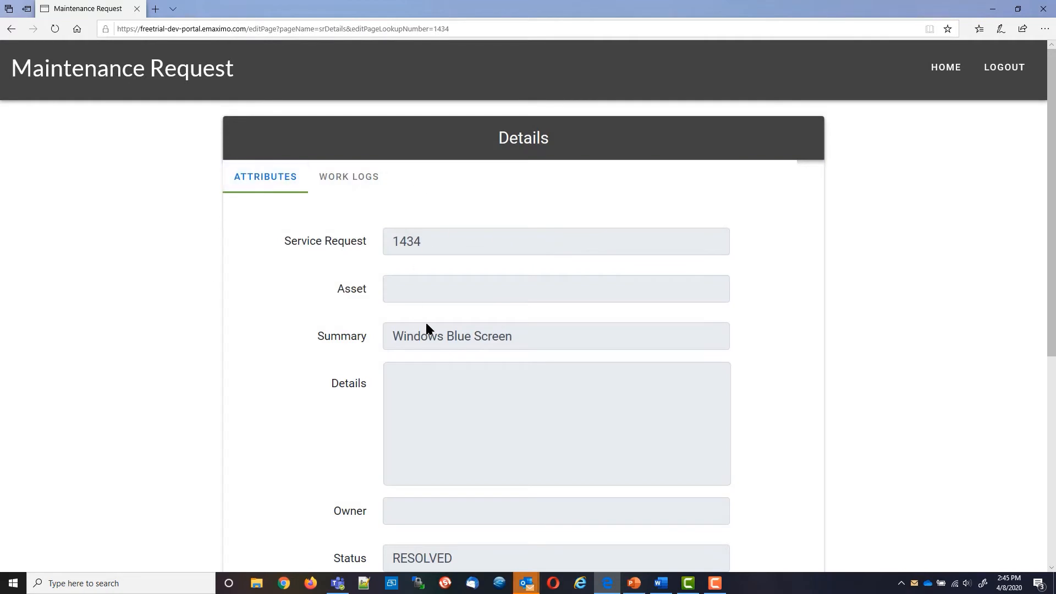
drag(1049, 243, 1051, 157)
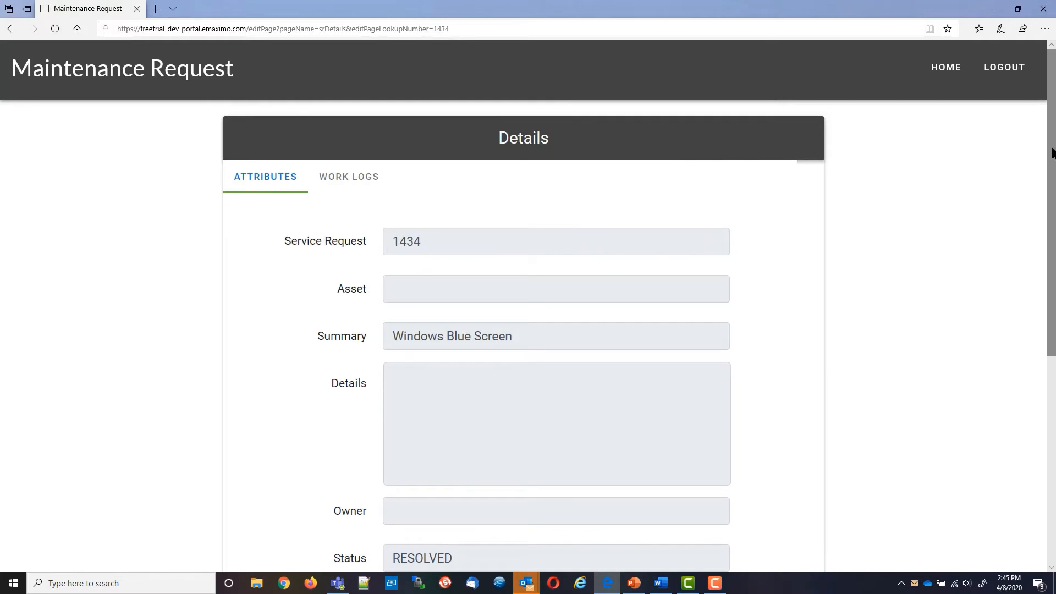
mouse_move(357, 183)
mouse_down()
mouse_move(330, 176)
mouse_move(280, 282)
mouse_move(343, 175)
mouse_move(354, 180)
mouse_up()
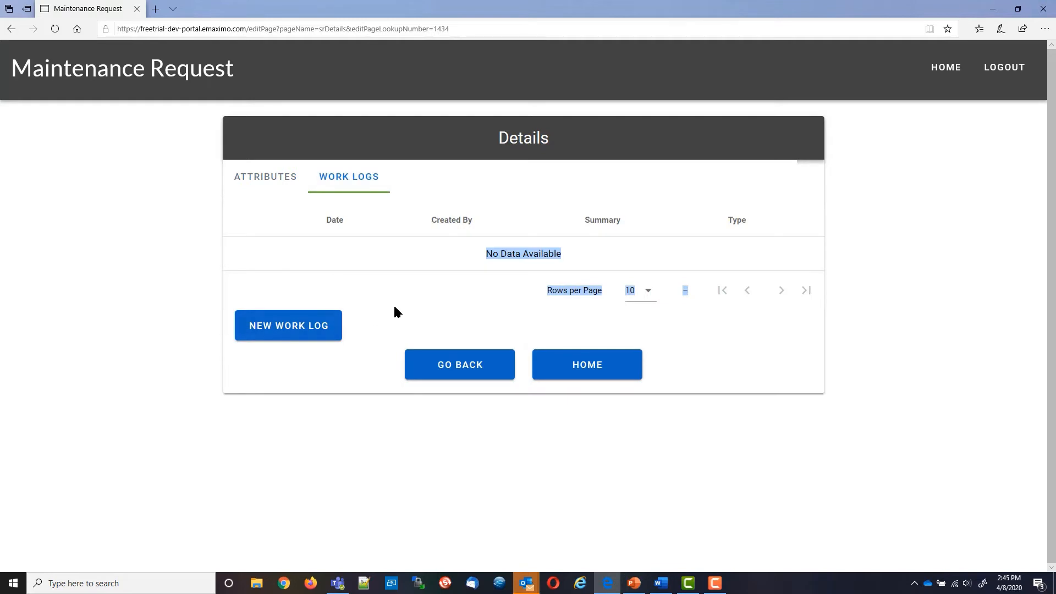
click(594, 367)
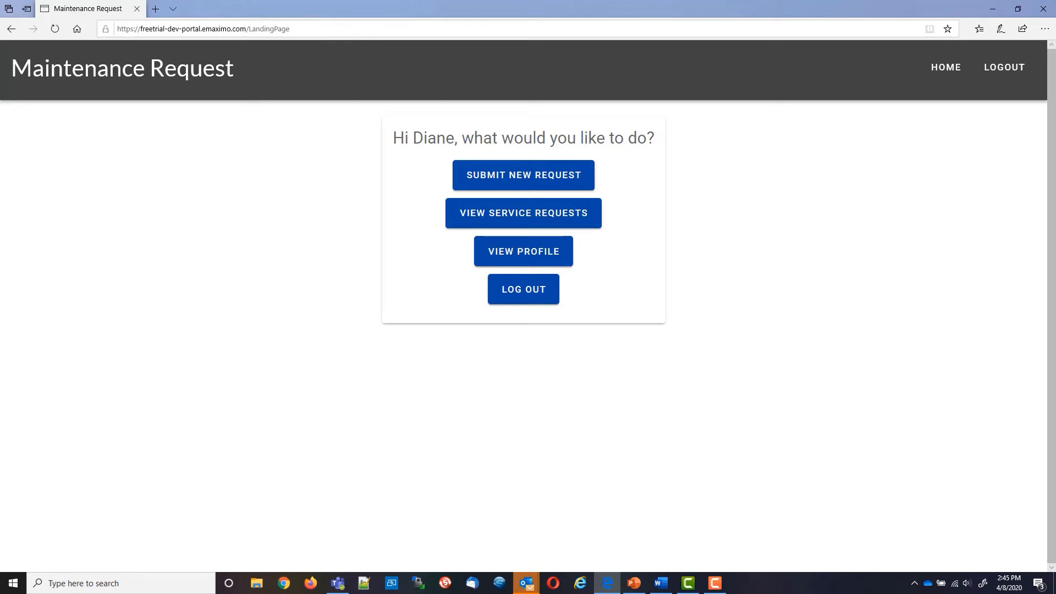
key(alt+Tab)
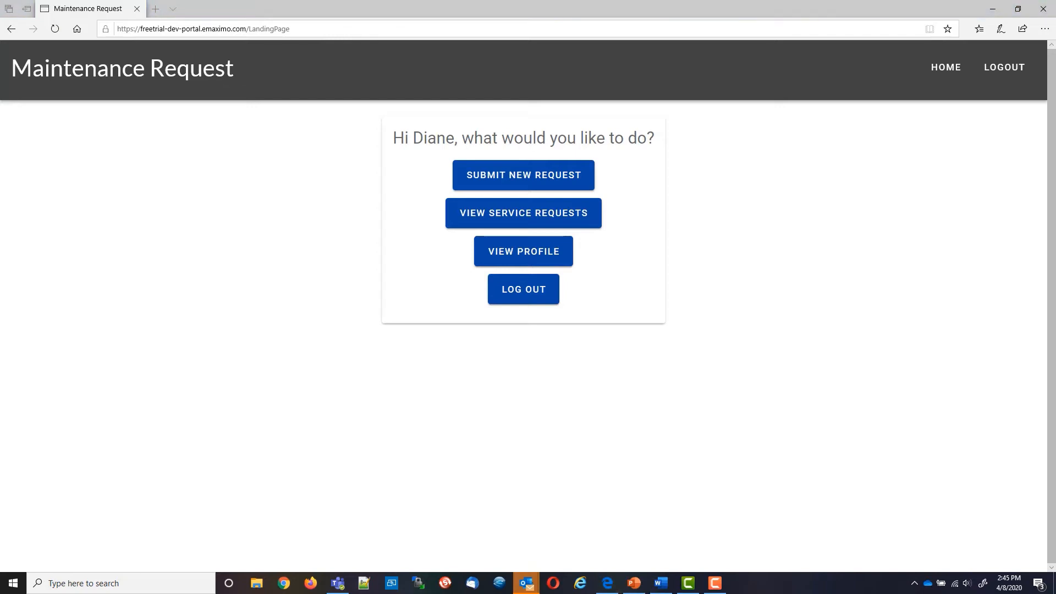
key(alt+Tab)
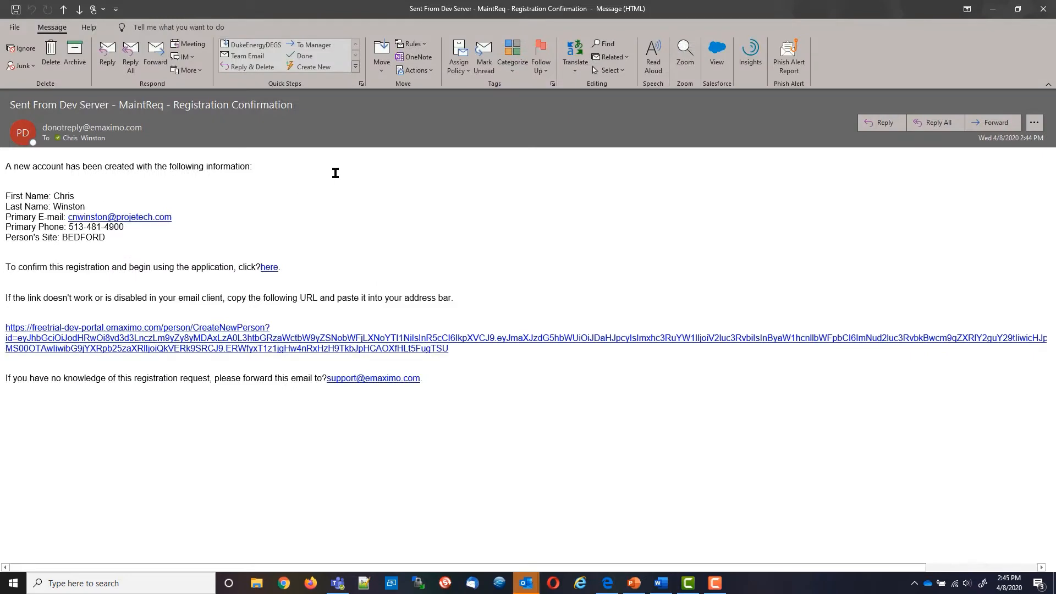
Follow the 'here' link in the confirmation e-mail to activate the new account
click(271, 269)
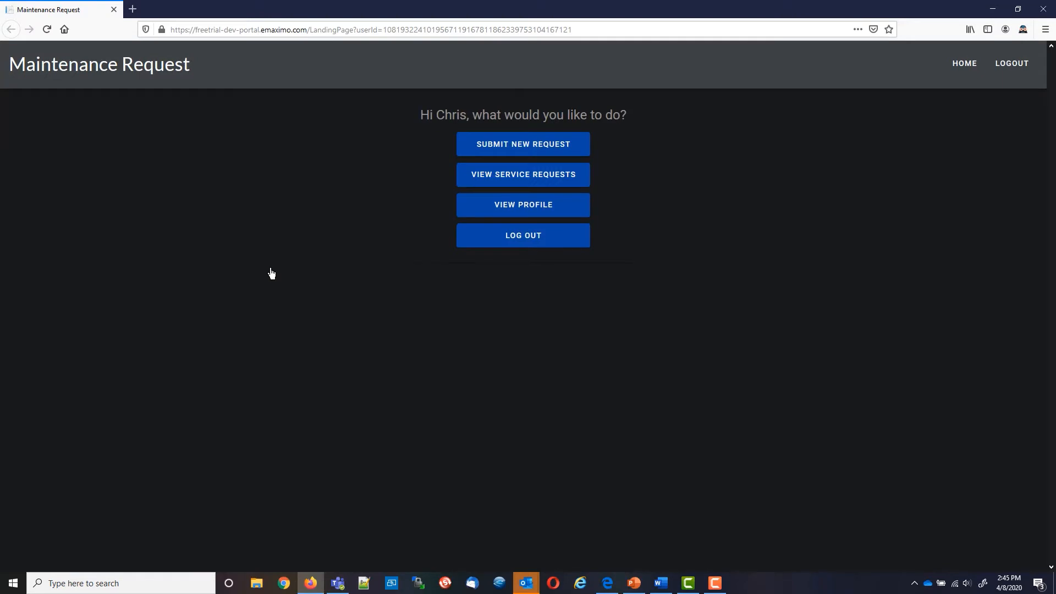
Start a new request with summary 'Pump is leaking' and details 'appears to also be a noisy leak'
click(526, 148)
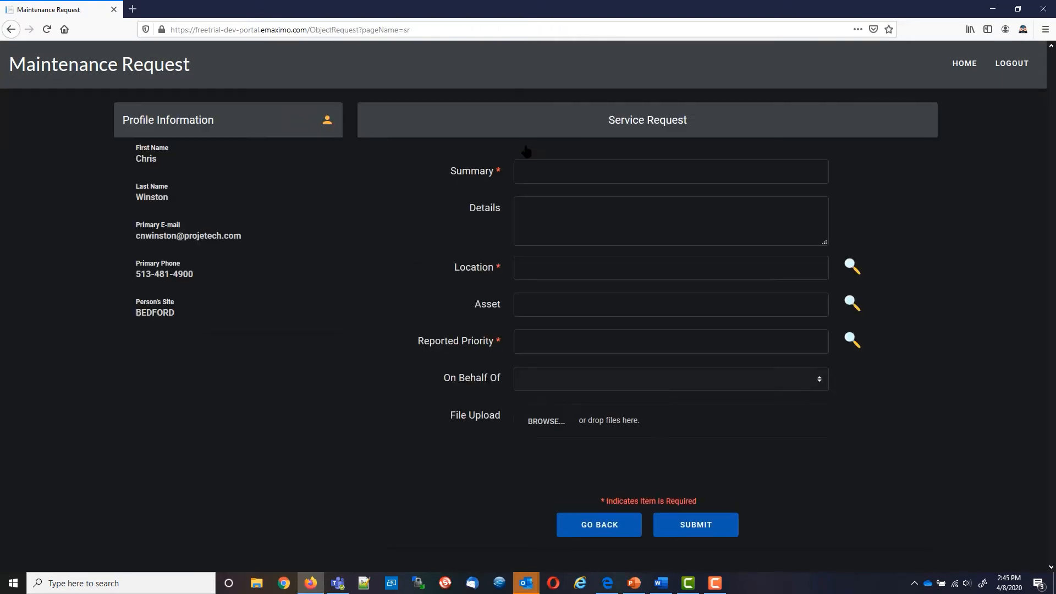
click(536, 163)
text(Pui)
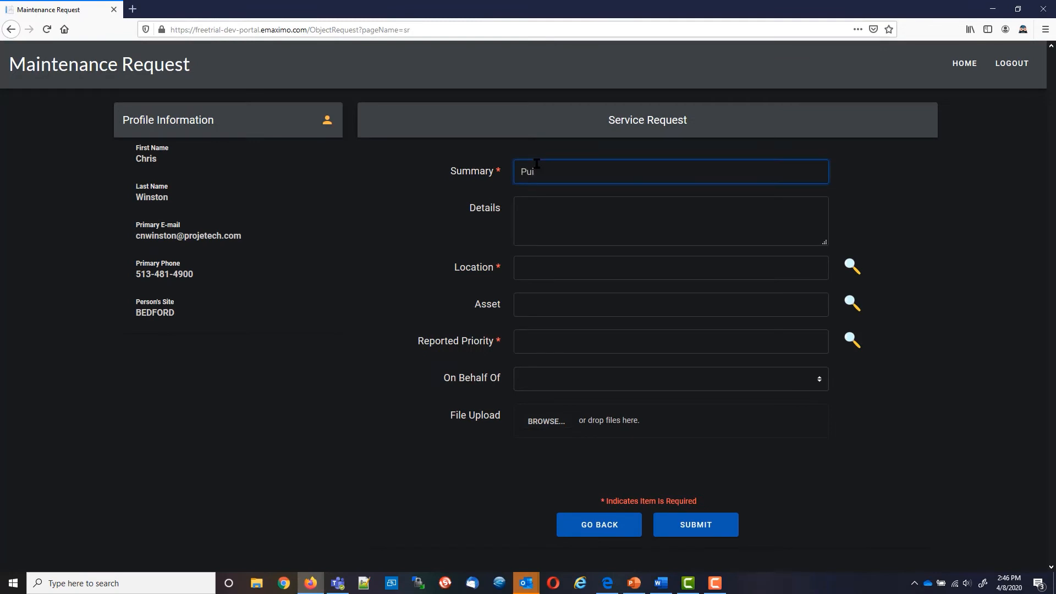
text(mp is)
key(BackSpace)
key(BackSpace)
text(s leaking)
key(Tab)
text(appears to also)
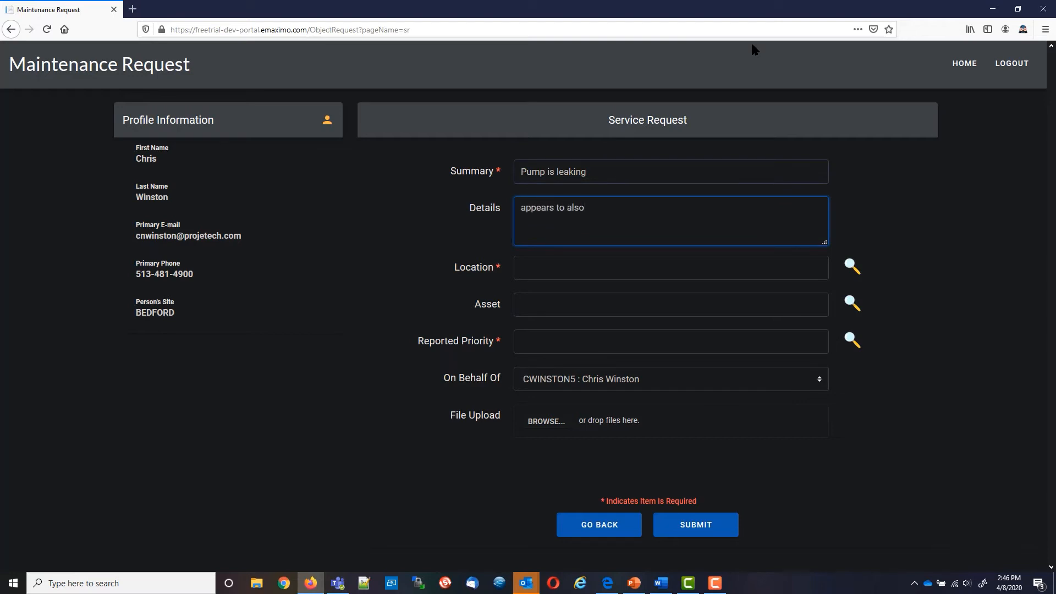
text( be a noisy leak)
Search locations for 'condensa' and pick BR430, the condensate return pump, as the location
click(590, 266)
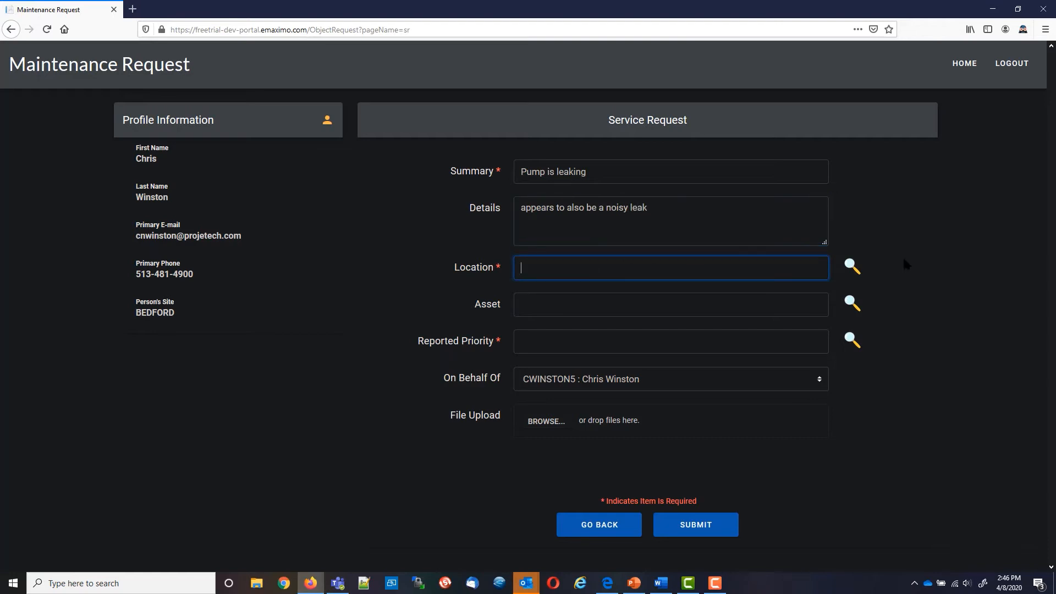
click(851, 266)
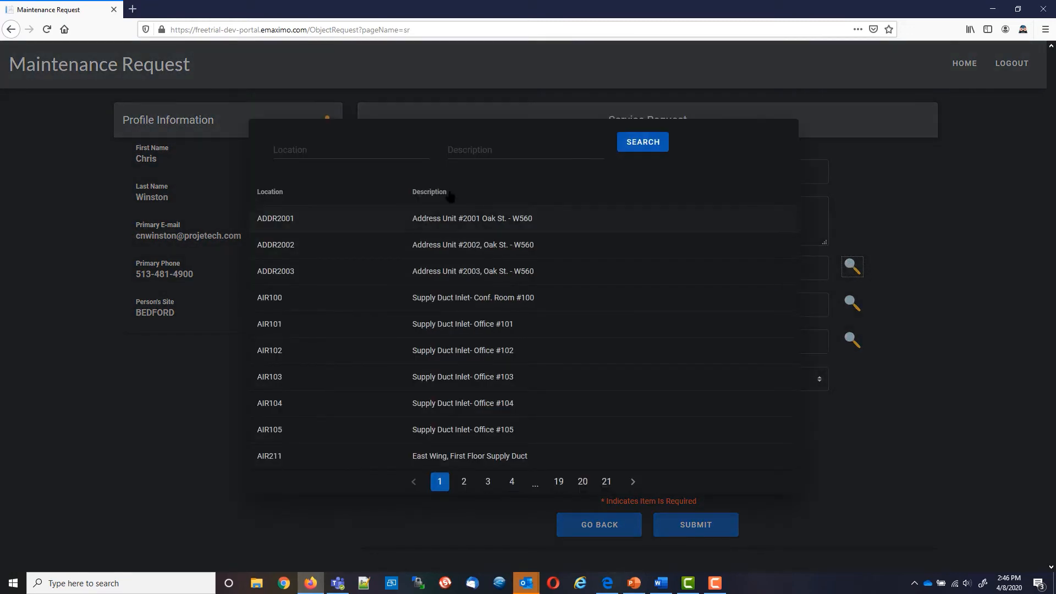
click(497, 148)
text(condensa)
click(644, 143)
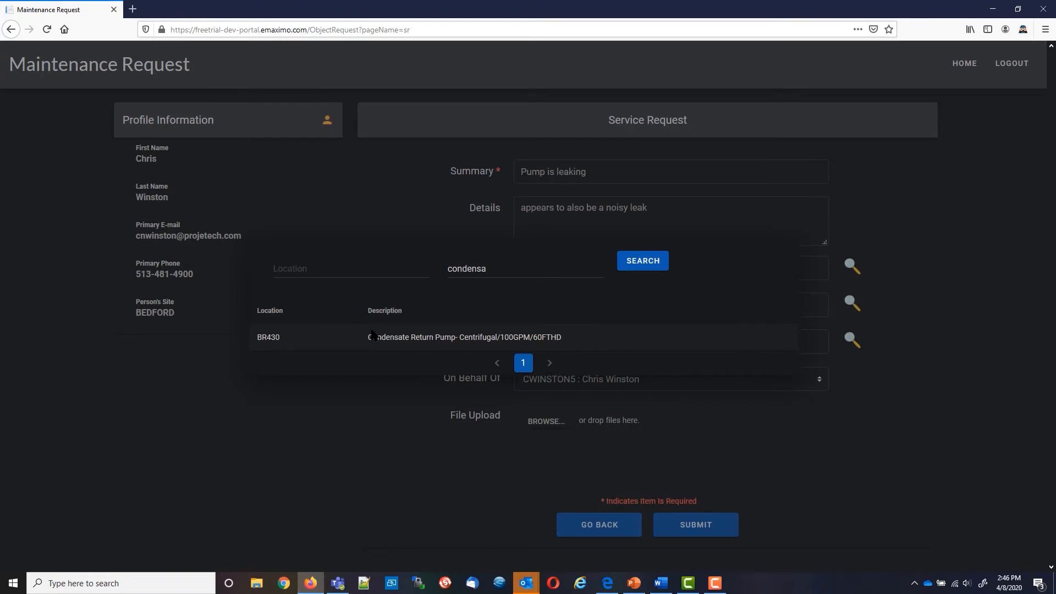
click(268, 335)
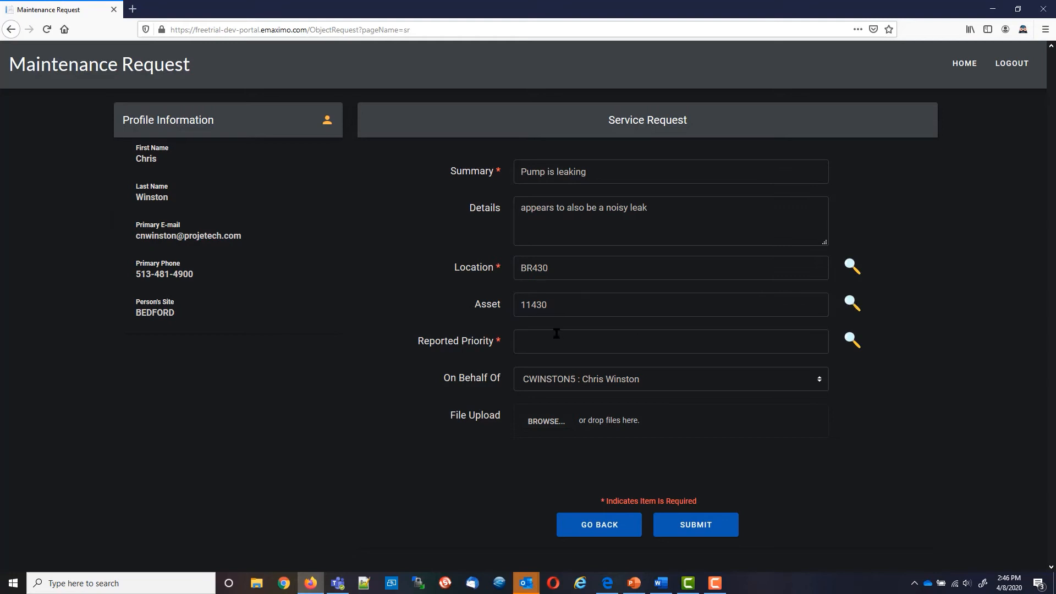
Set the reported priority to 3 (Medium) and bring up the photo upload dialog
click(852, 340)
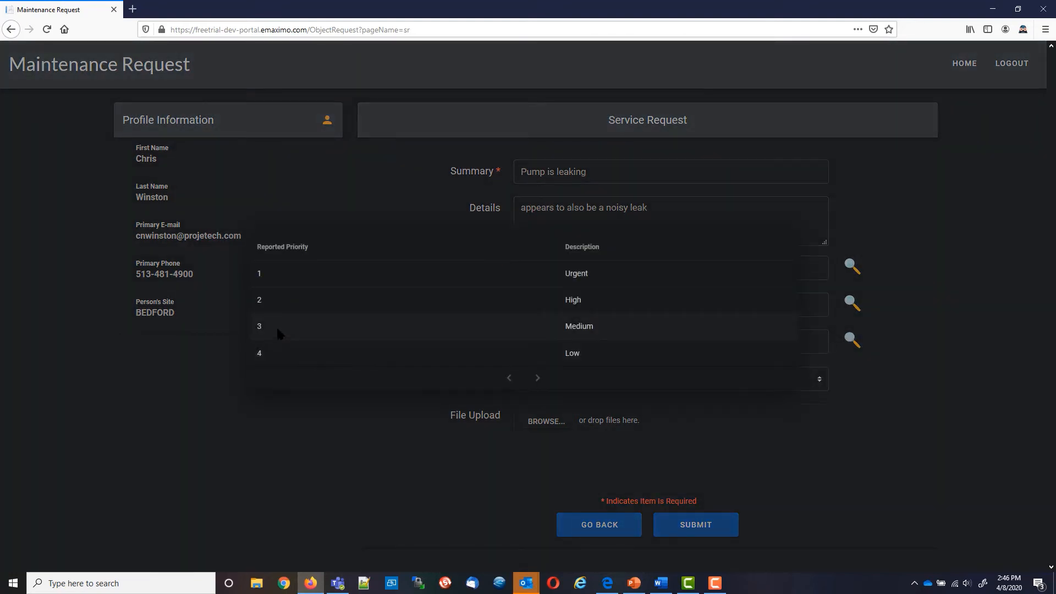
click(276, 325)
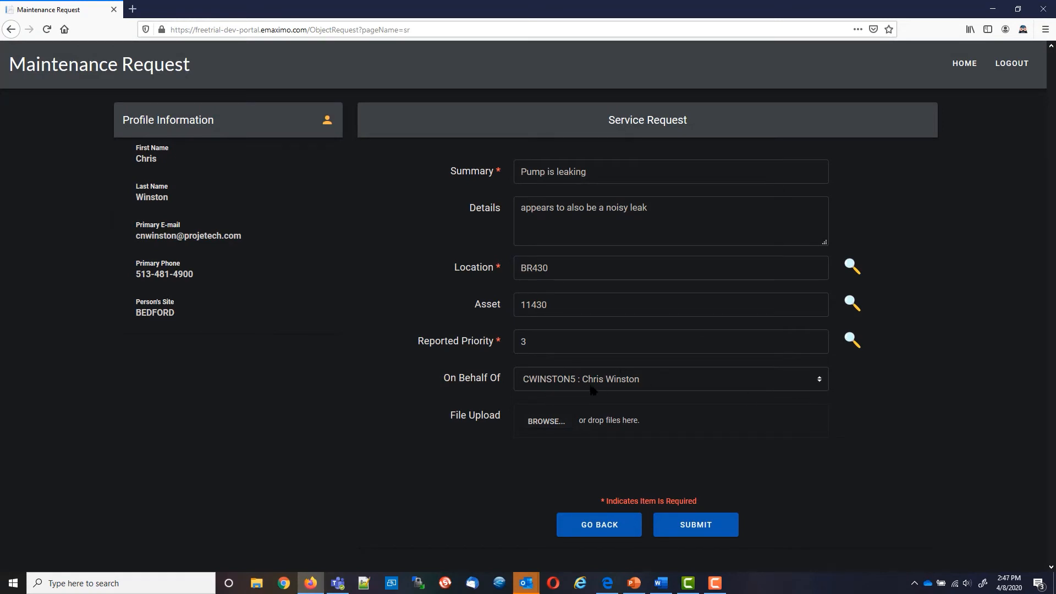
click(542, 424)
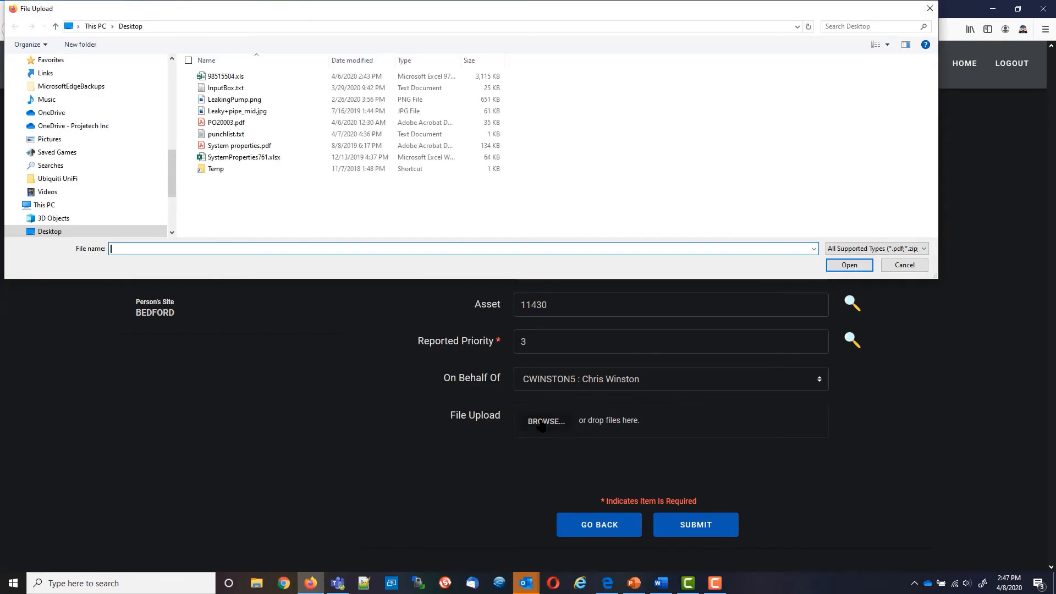
Attach LeakingPump.png and submit the service request
double_click(236, 100)
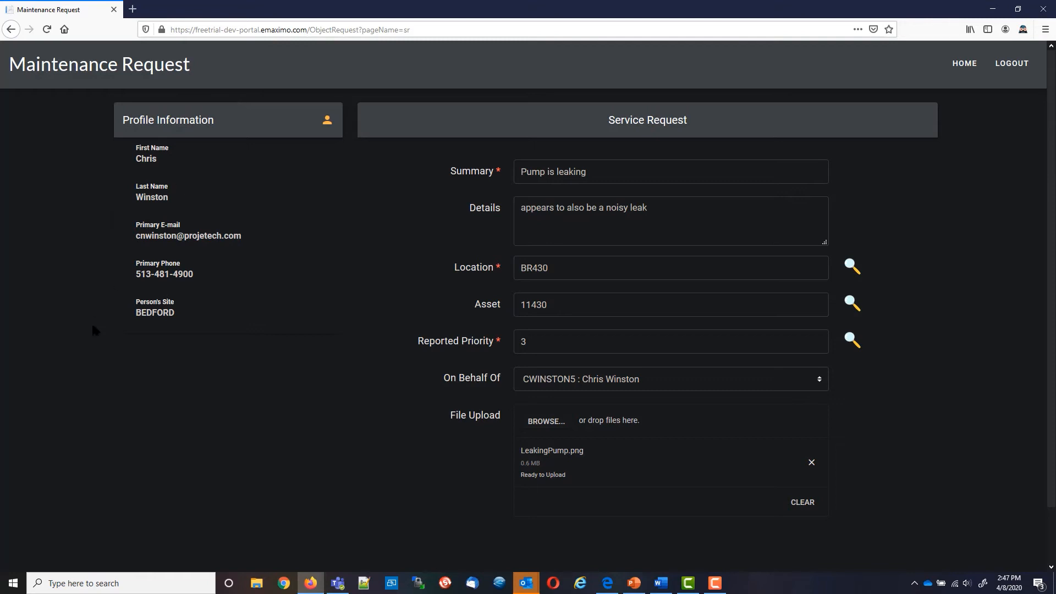
scroll(1051, 361, down, 2)
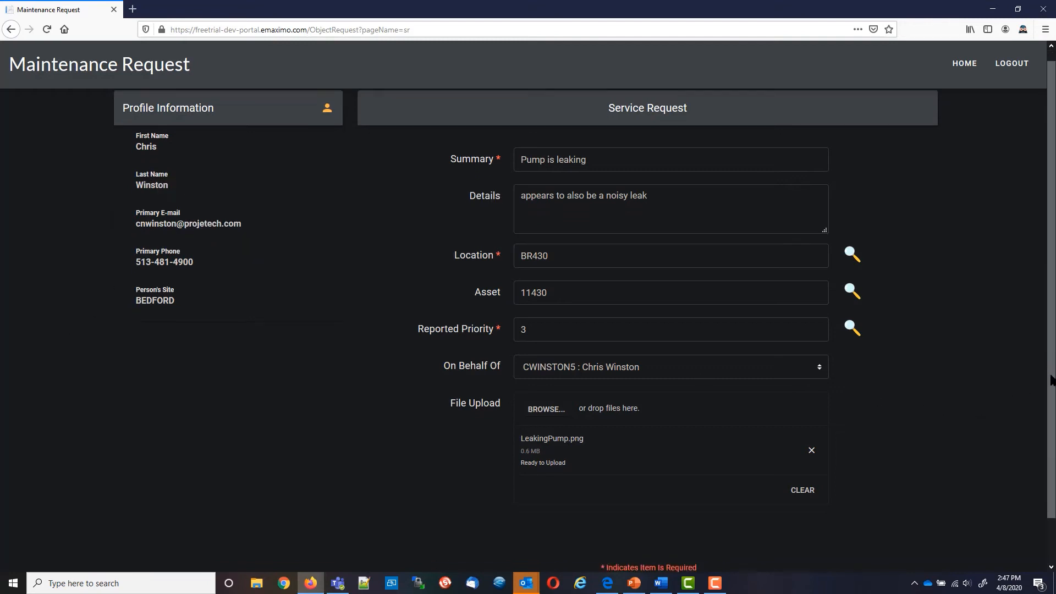
click(697, 543)
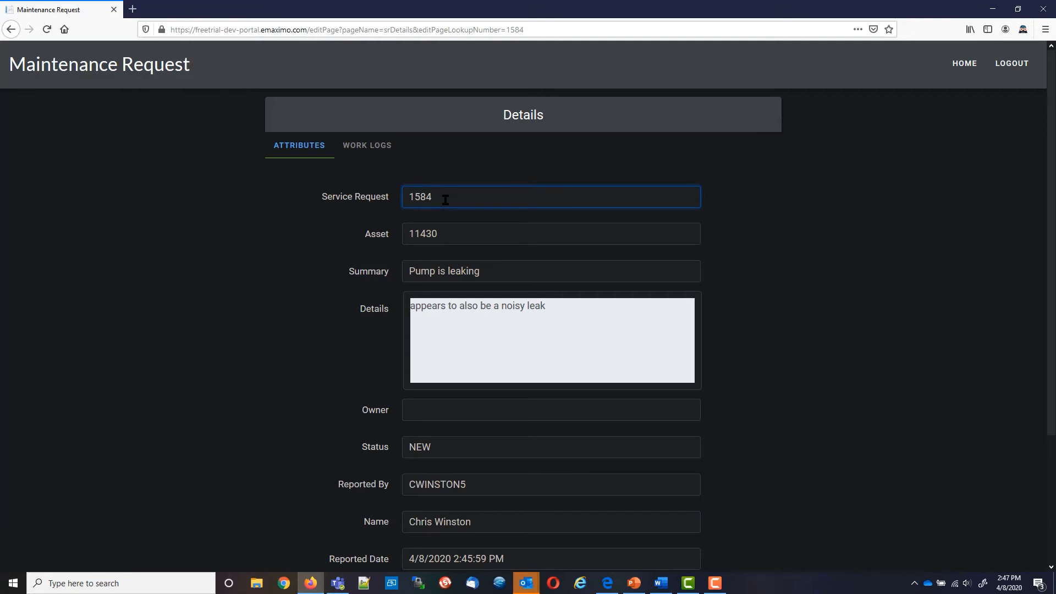
Add a work log with summary 'took a picture' and details 'posted picture to this SR'
click(373, 146)
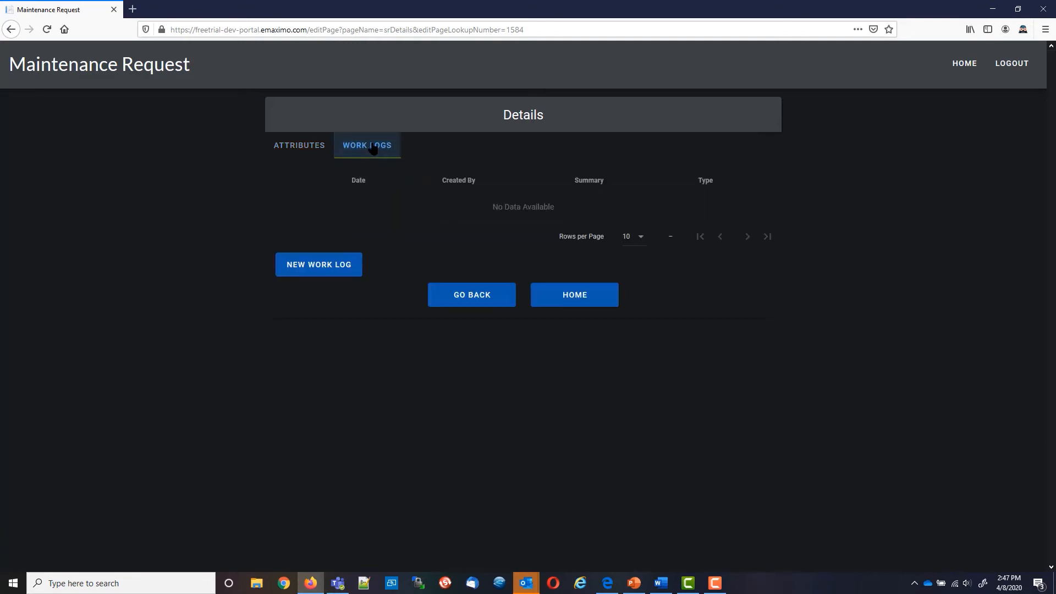
click(320, 265)
click(370, 258)
text(took a picture)
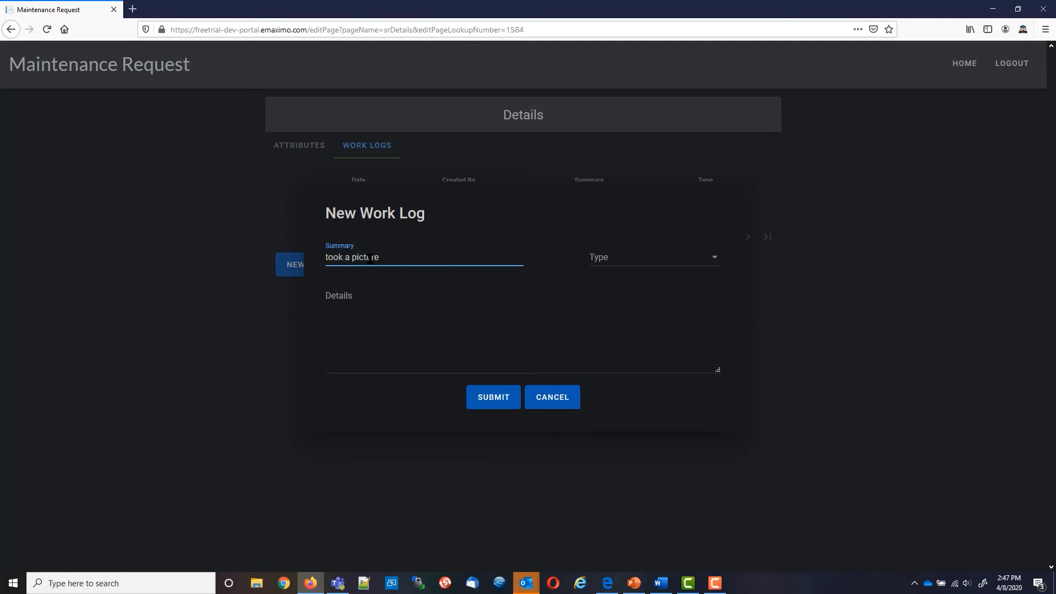
click(377, 347)
text(posted picut)
key(BackSpace)
key(BackSpace)
text(ture )
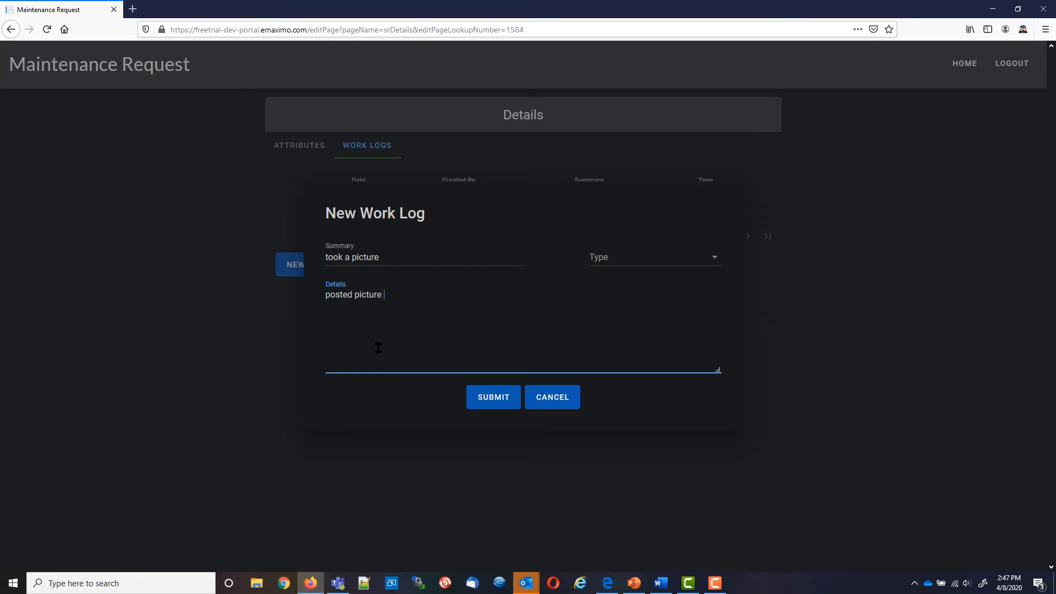
text(to this SR)
Set the work log type to update, save it, and inspect the new entry
click(718, 268)
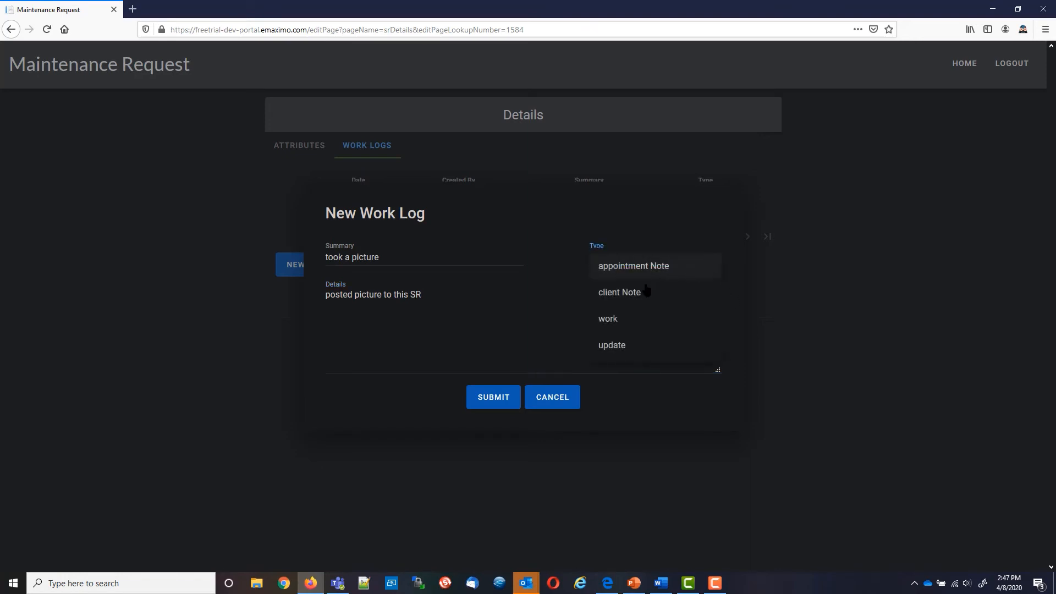
click(613, 346)
click(487, 400)
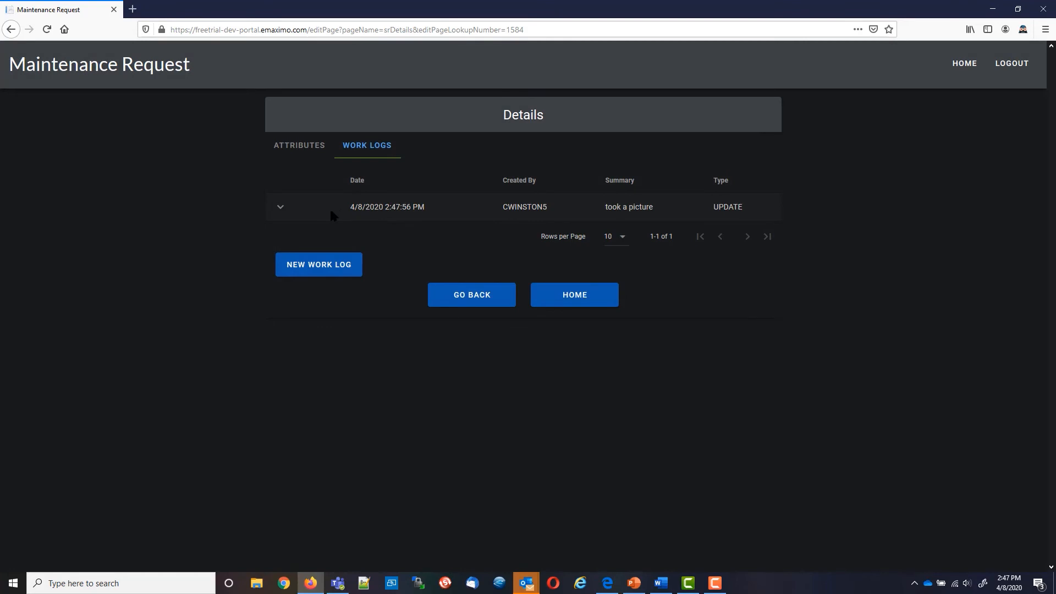
click(281, 208)
click(281, 208)
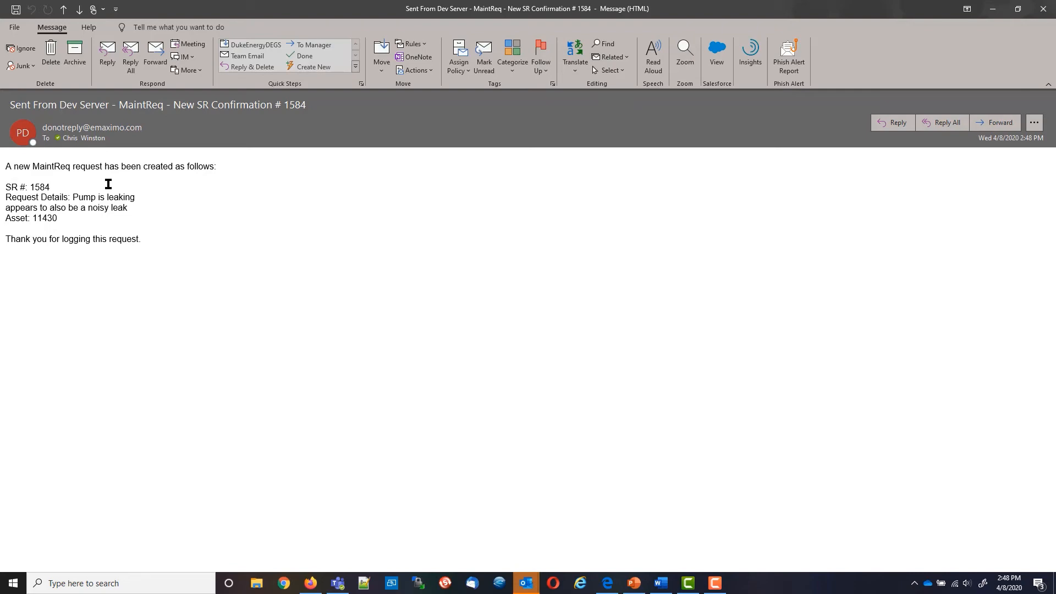
Close the Outlook 'New SR Confirmation # 1584' email after reading it
click(1043, 9)
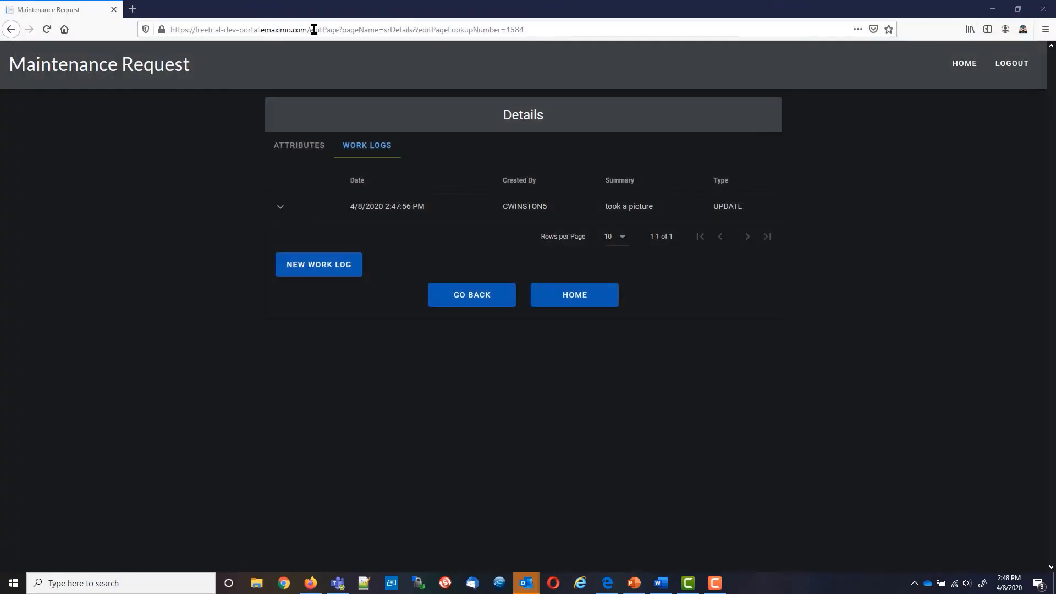
Go to freetrial-dev.emaximo.com in a private tab and sign in with the user's credentials
click(133, 9)
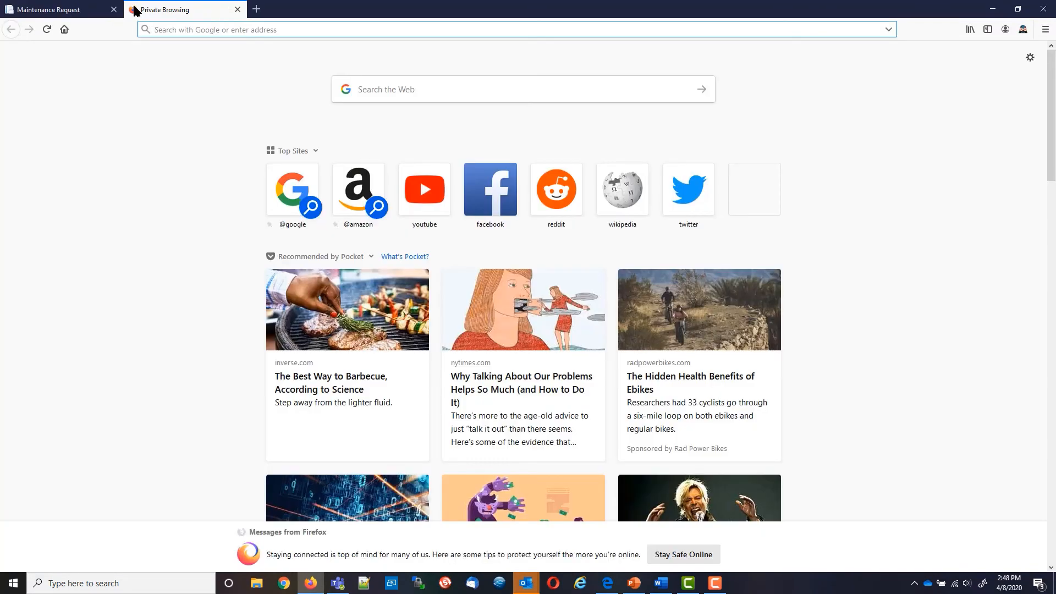
text(freetri)
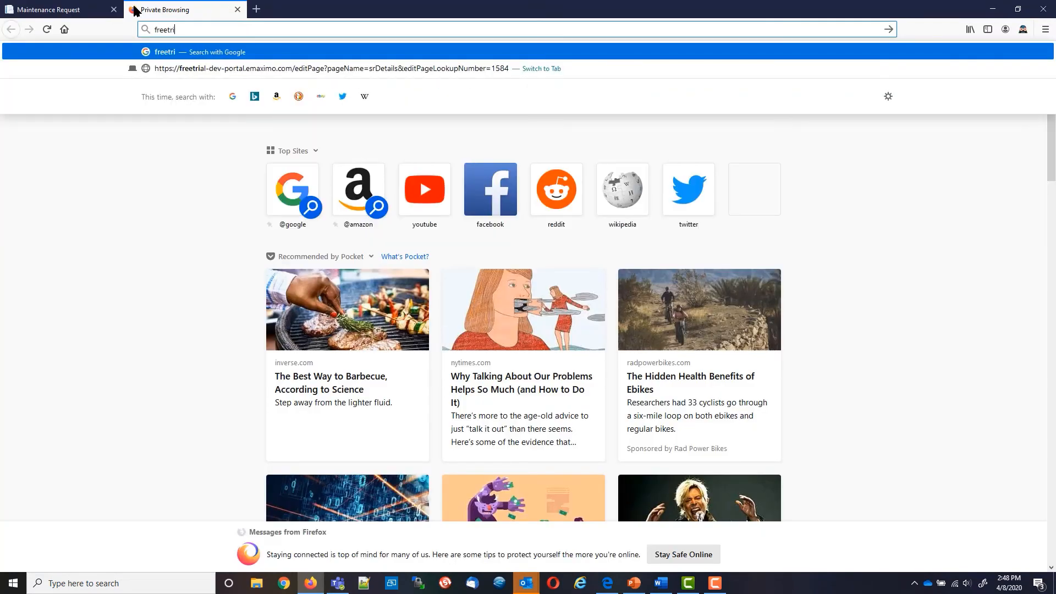
text(al-dev.emaximo)
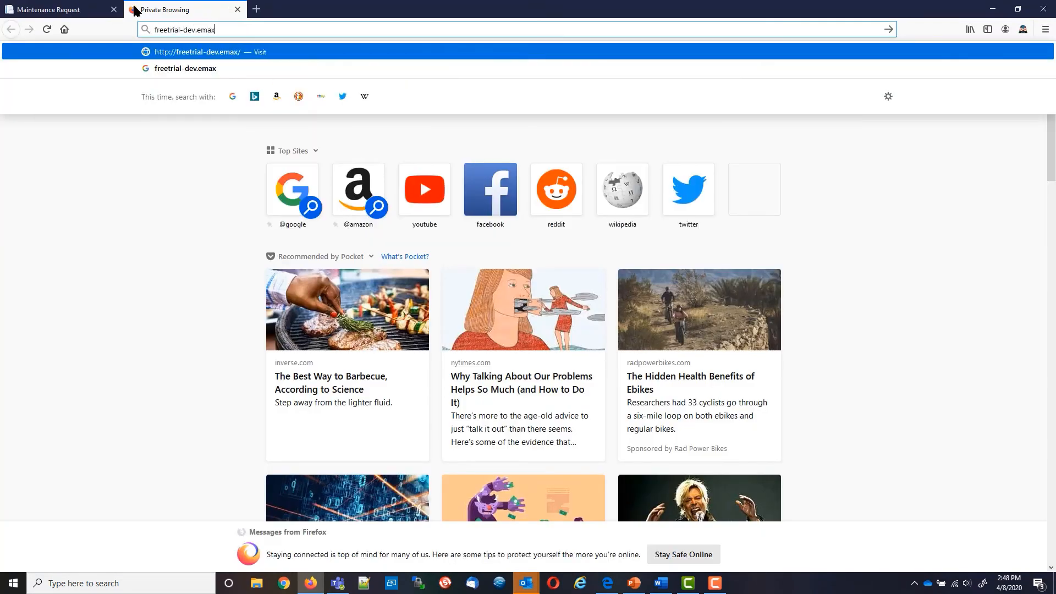
text(.com)
key(Return)
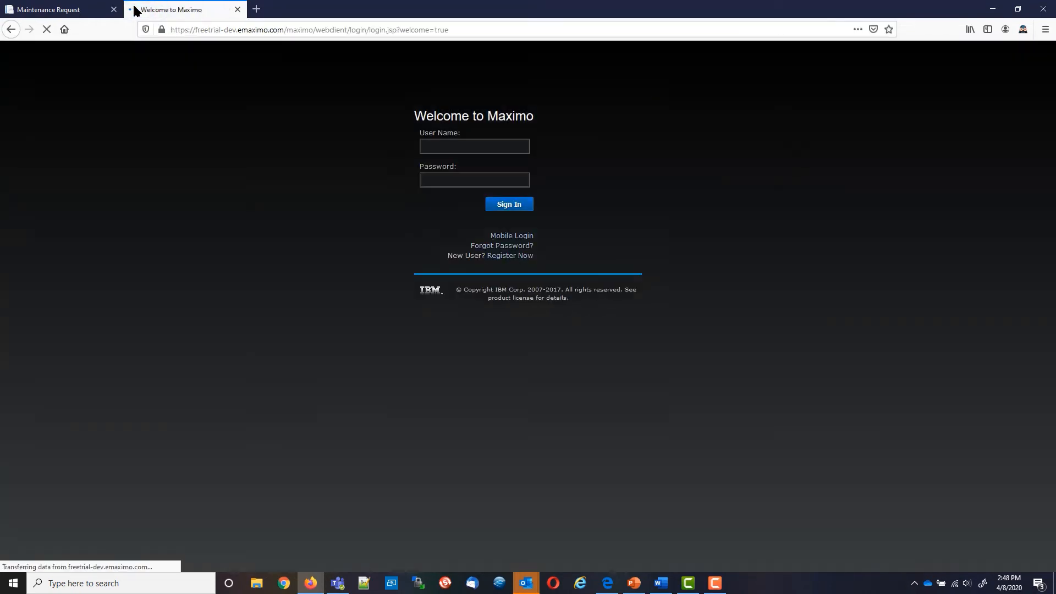
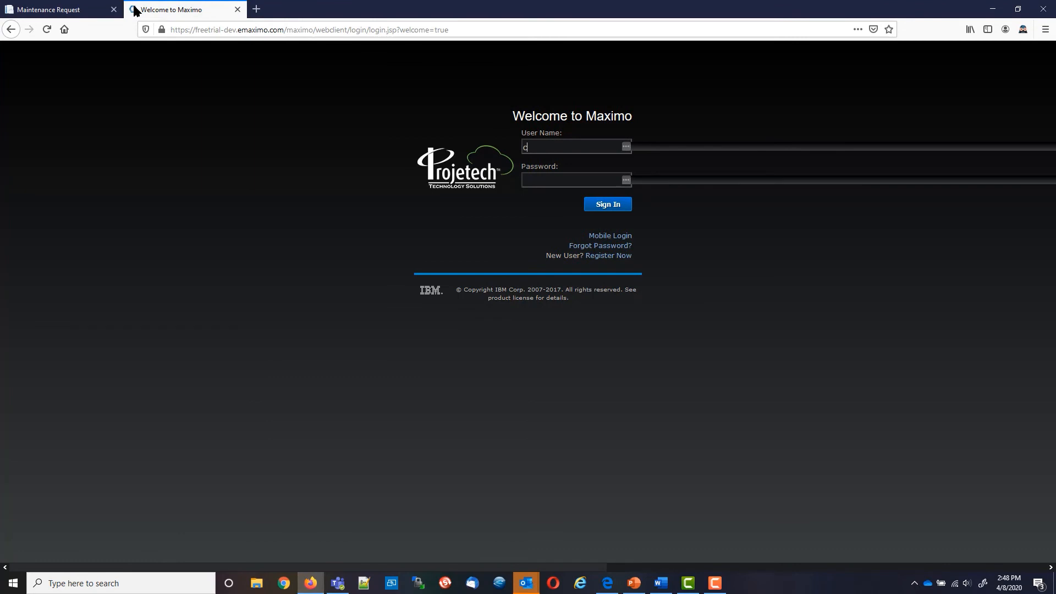
key(Return)
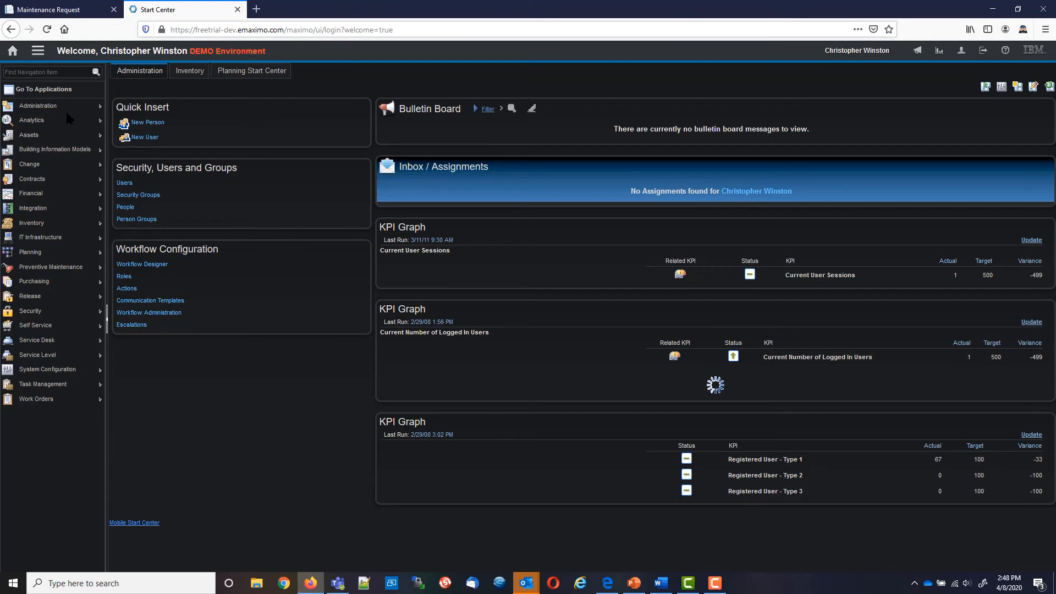
Open the Service Requests application by searching 'servic' in the navigation finder
click(50, 69)
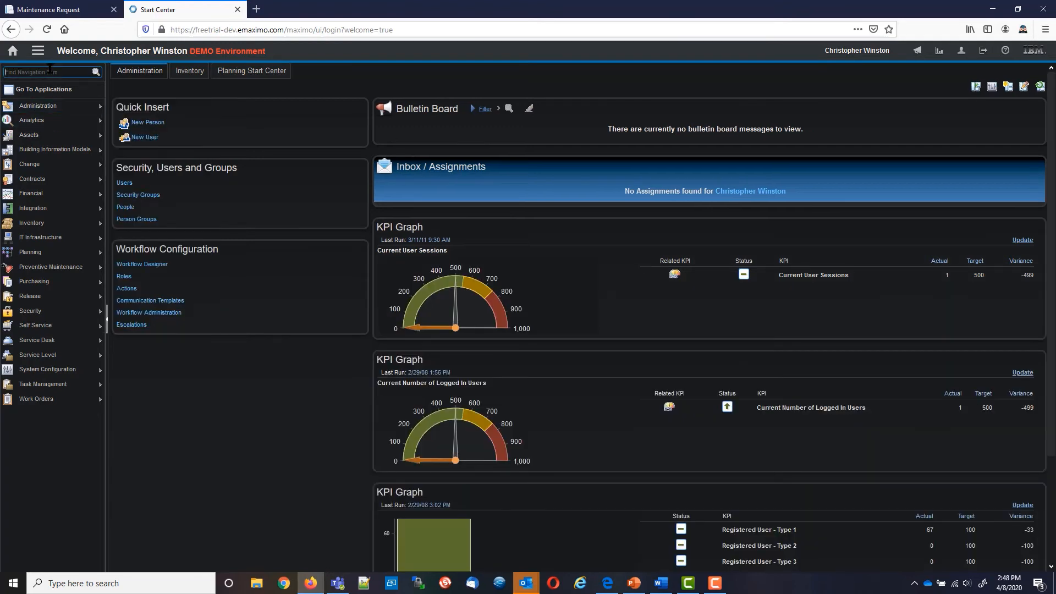
text(servic)
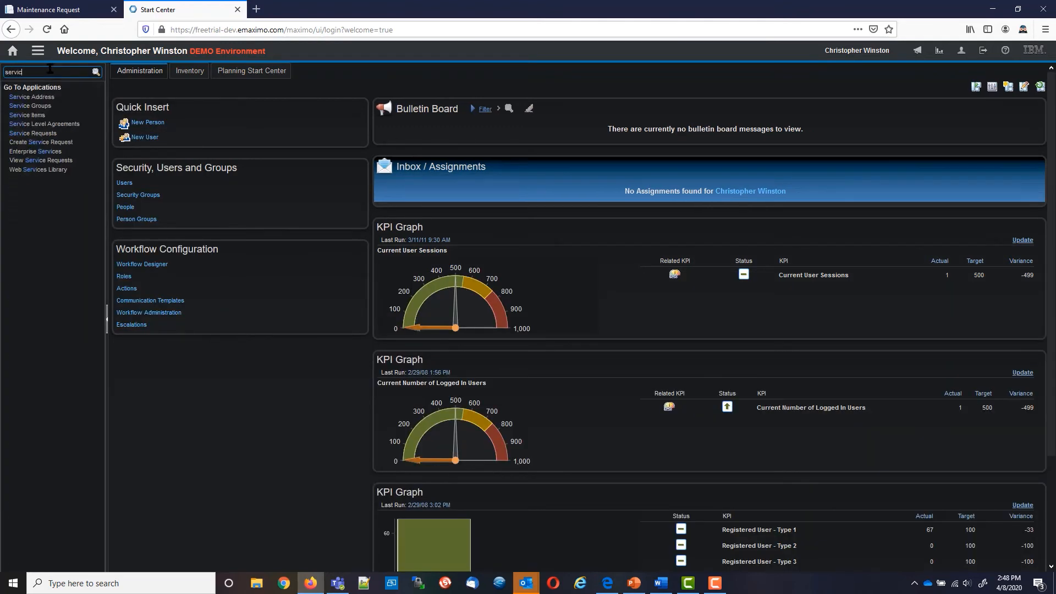
click(48, 133)
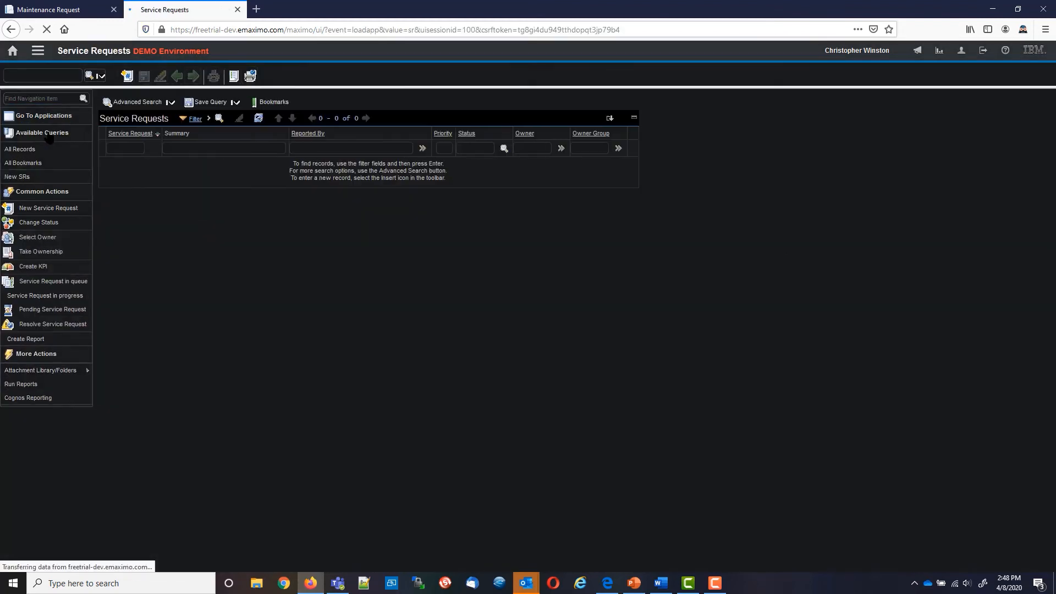
Zoom the page to 120% and look up service request 1584
key(ctrl+plus)
key(ctrl+plus)
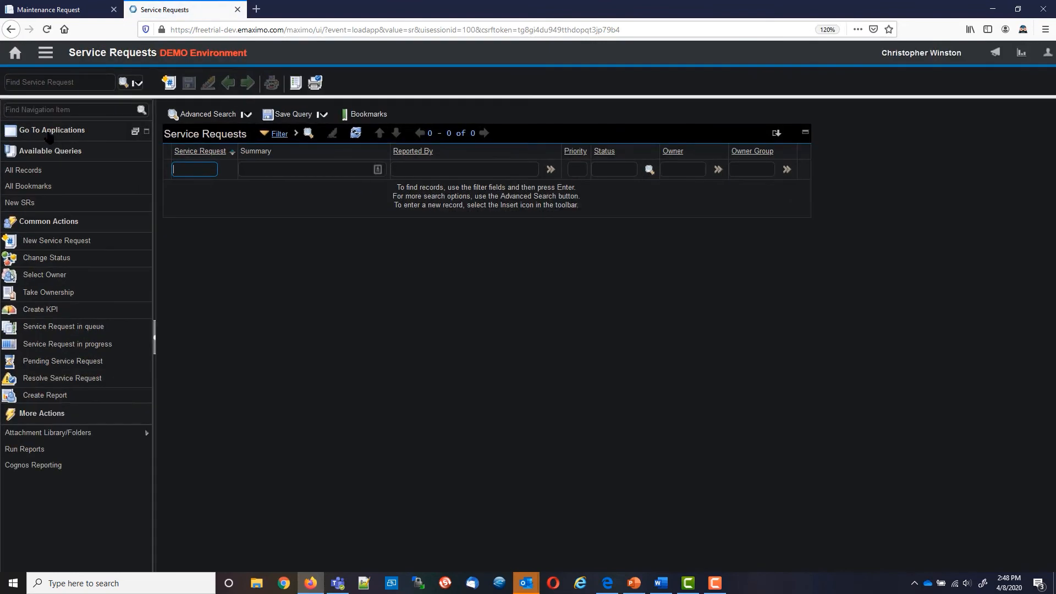
click(52, 83)
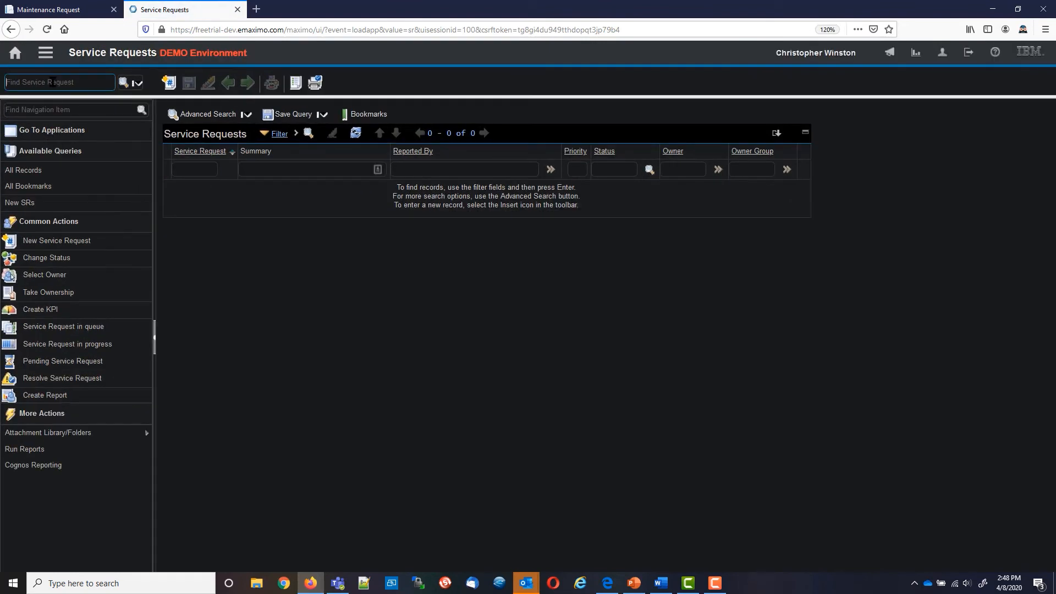
text(1584)
key(Return)
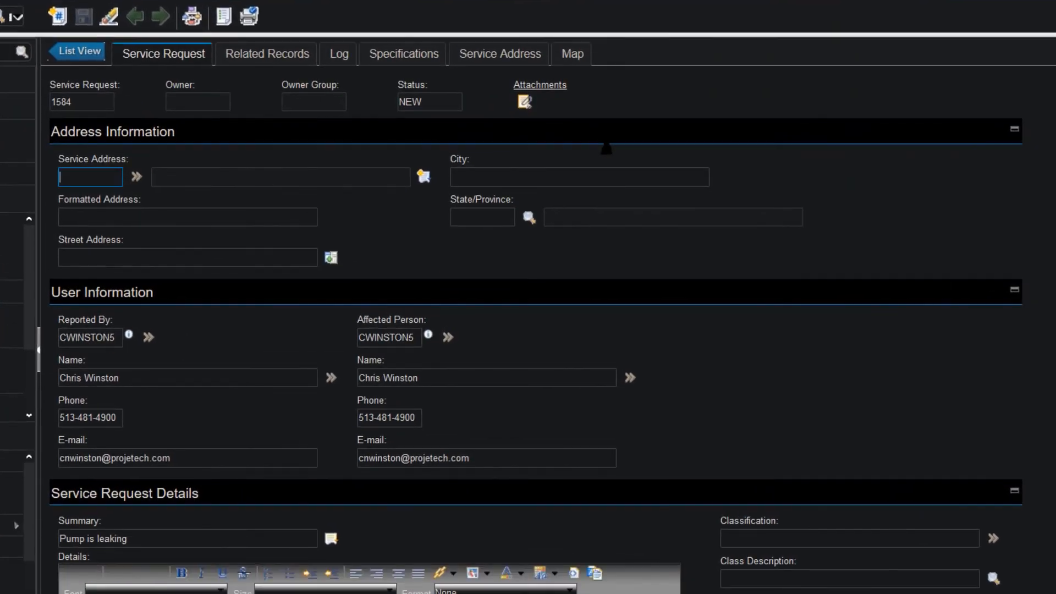
Read SR 1584's expanded work log entry, then open its leaking-pump photo attachment in Photos
click(339, 55)
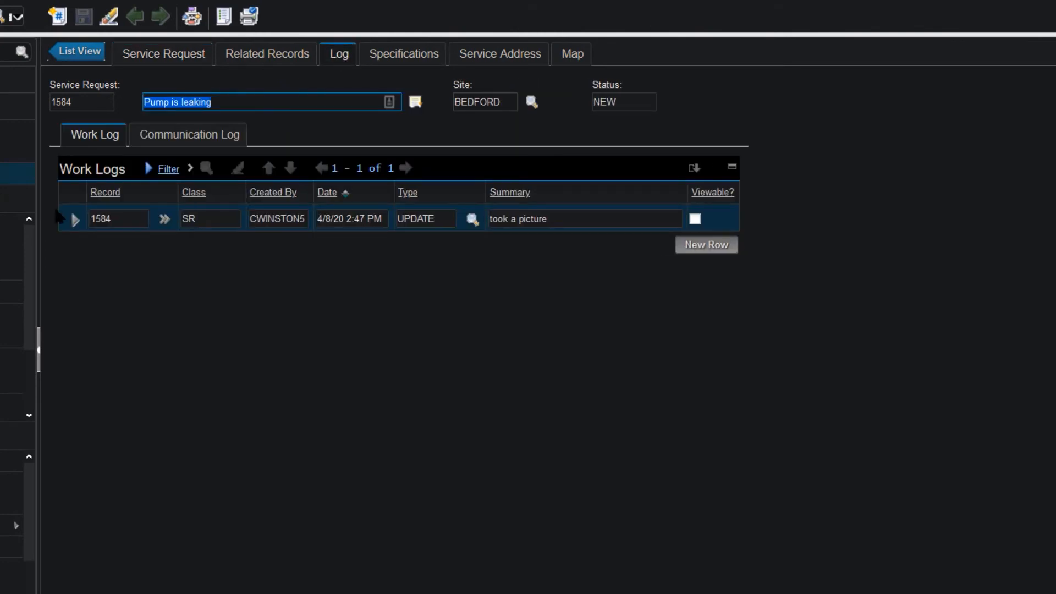
click(72, 220)
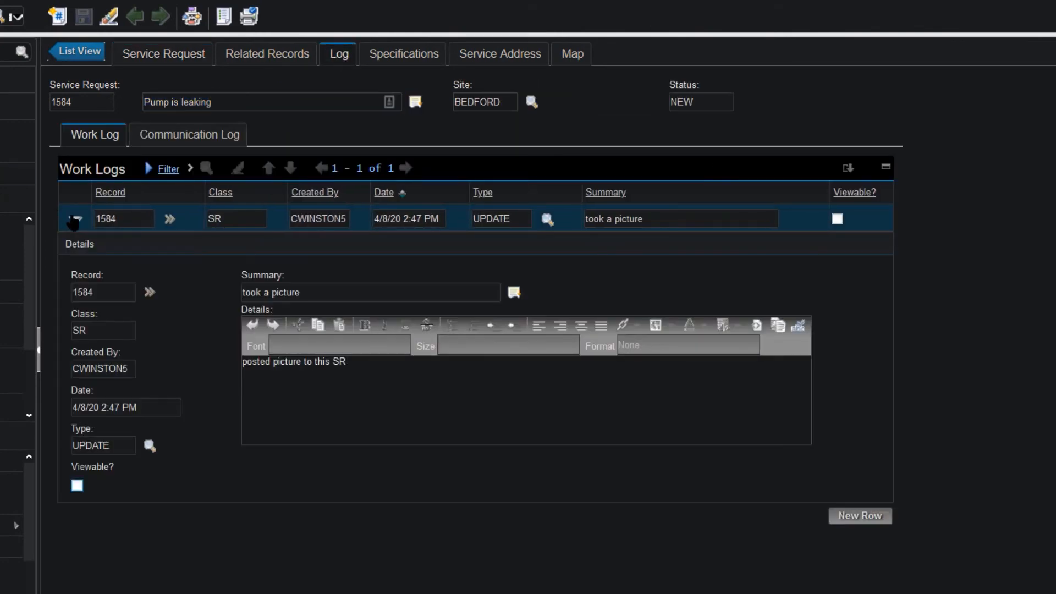
click(160, 61)
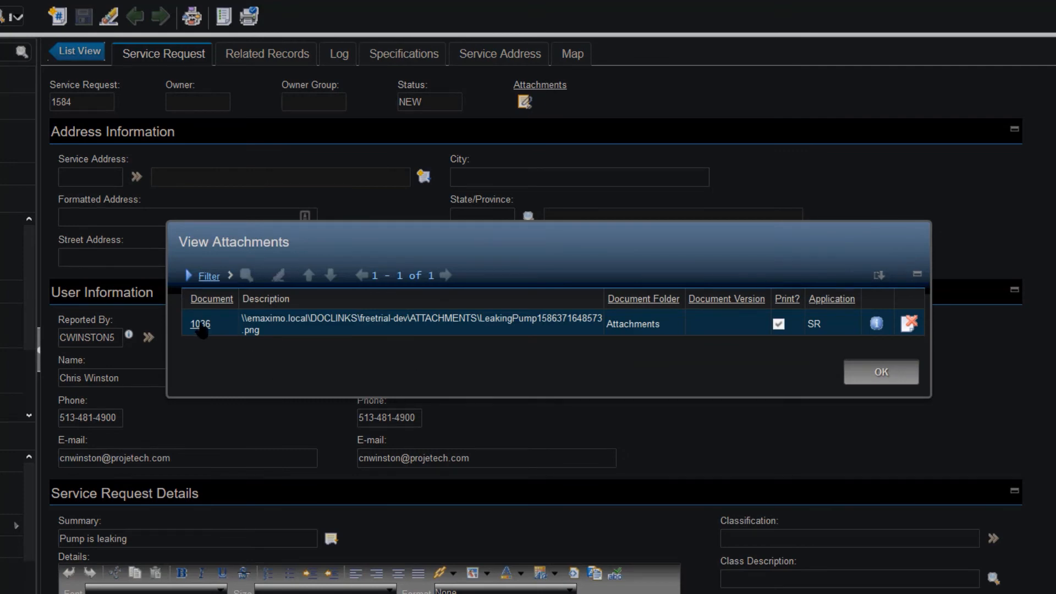
click(200, 325)
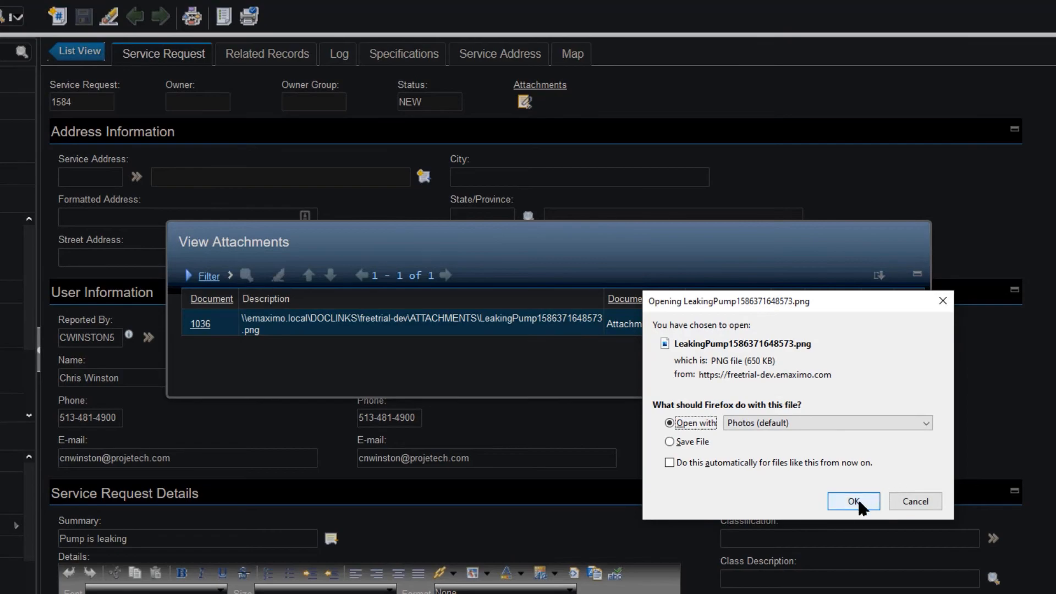
click(853, 501)
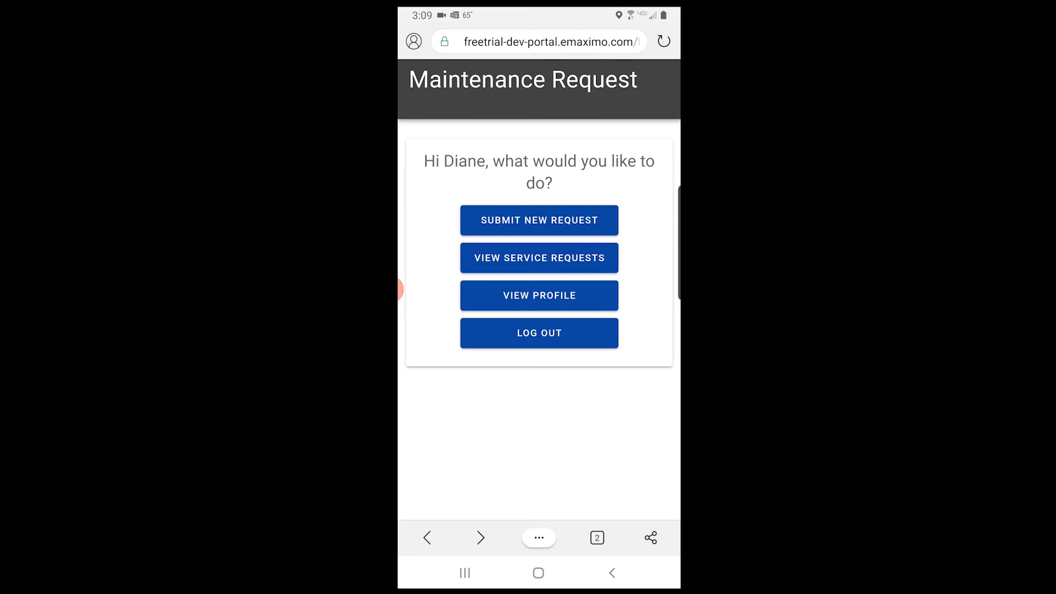
Start a new service request with the summary 'Pump is leaking'
click(539, 221)
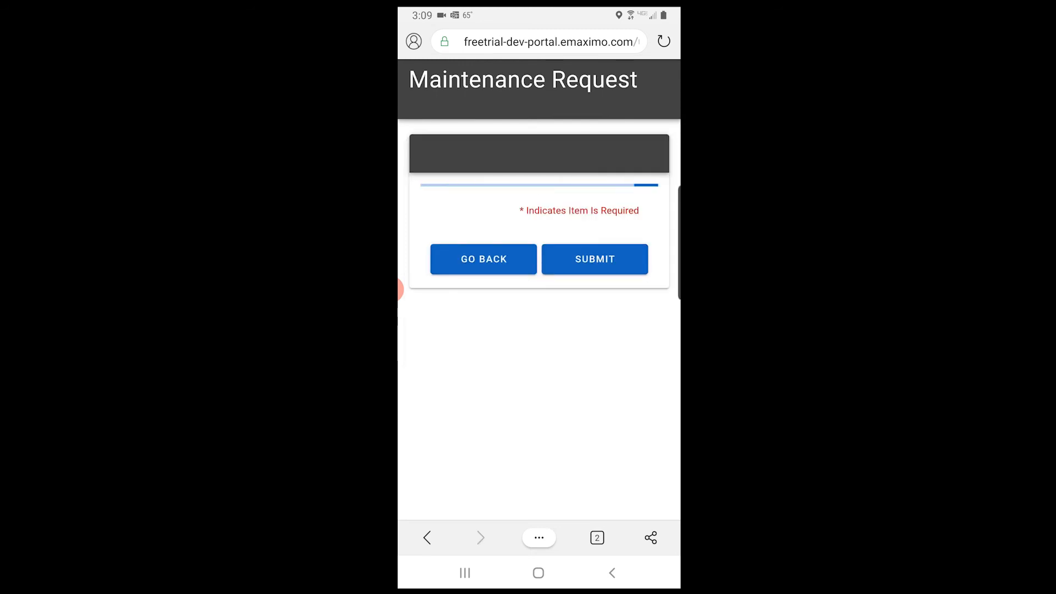
click(539, 258)
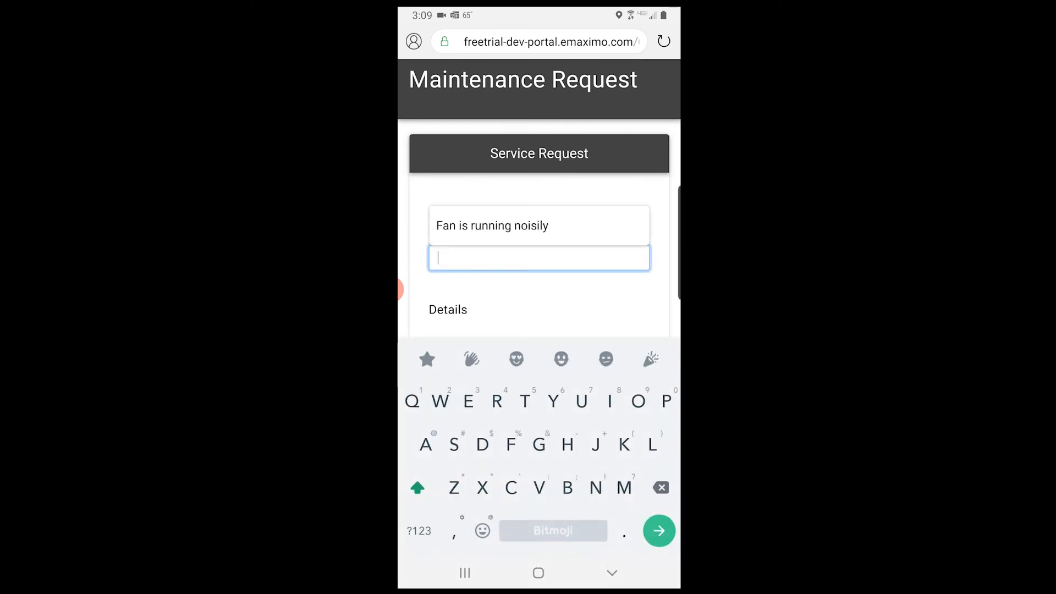
text(Pump i)
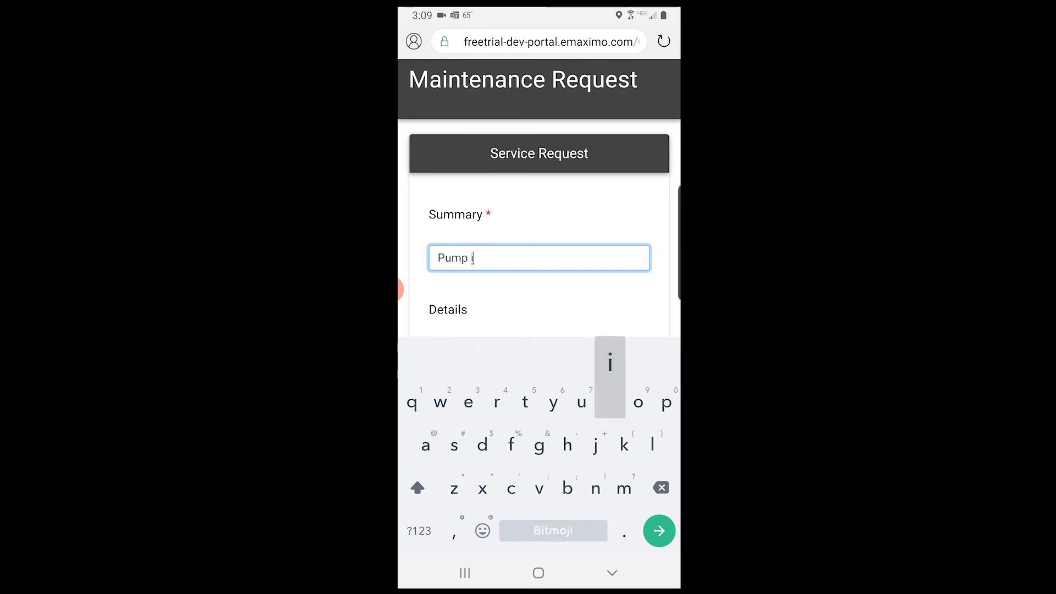
text(s leak)
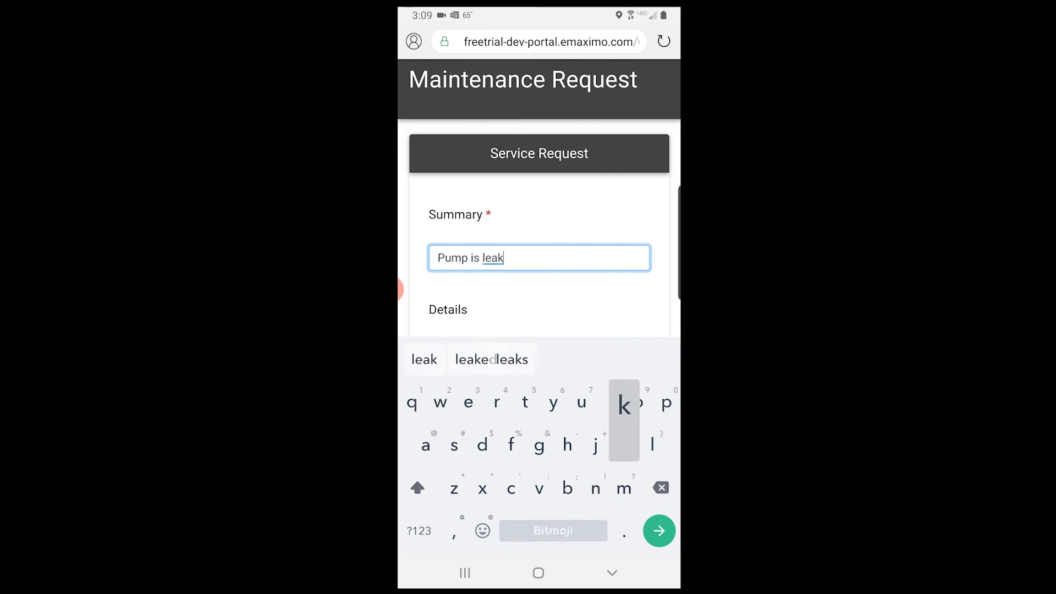
text(ing)
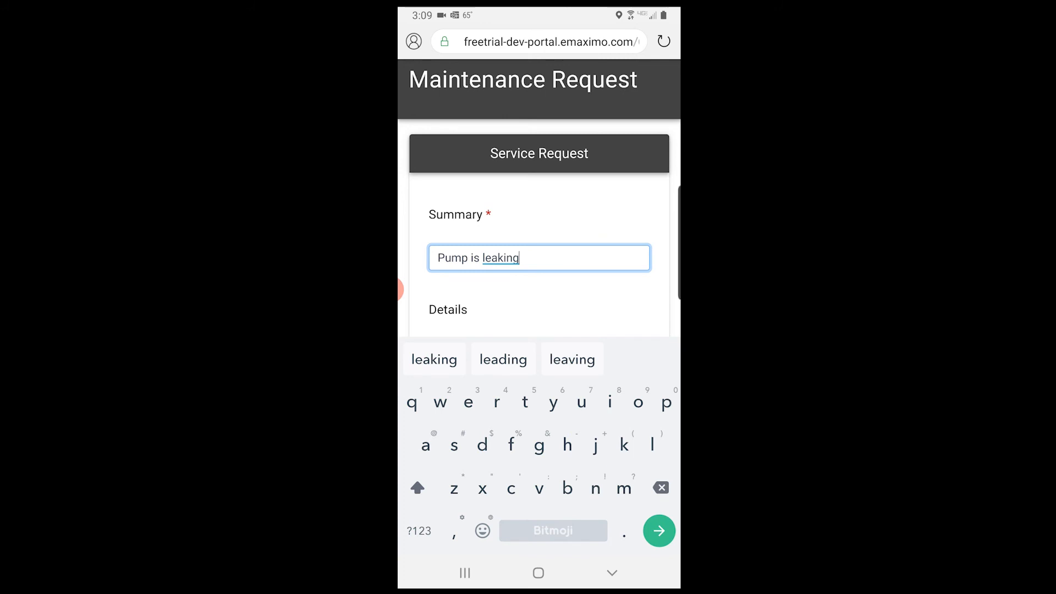
Enter the details 'May be a seal problem'
scroll(539, 228, down, 2)
click(539, 264)
text(May )
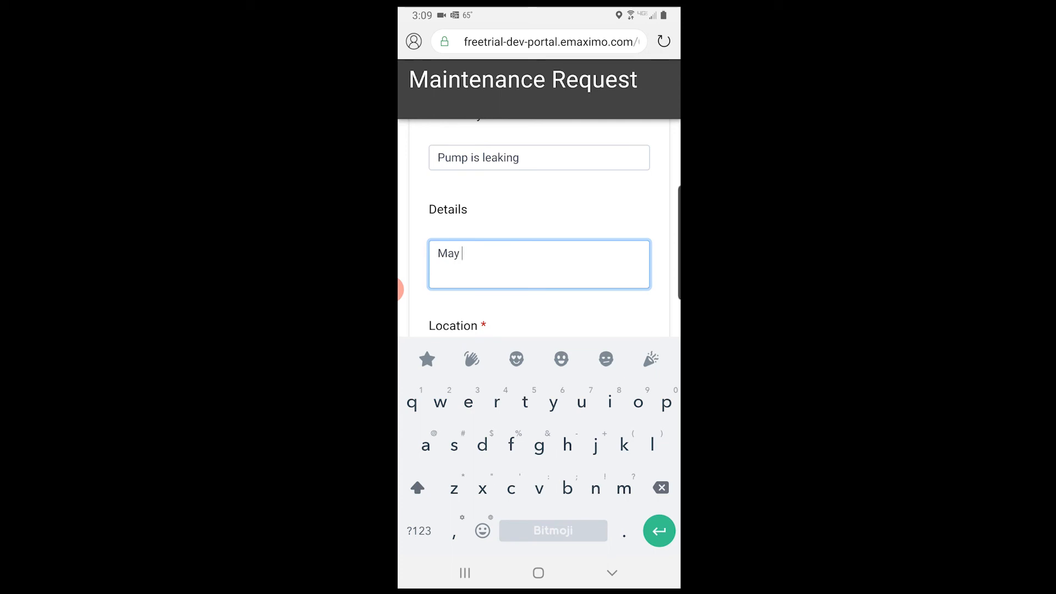
text(be a se)
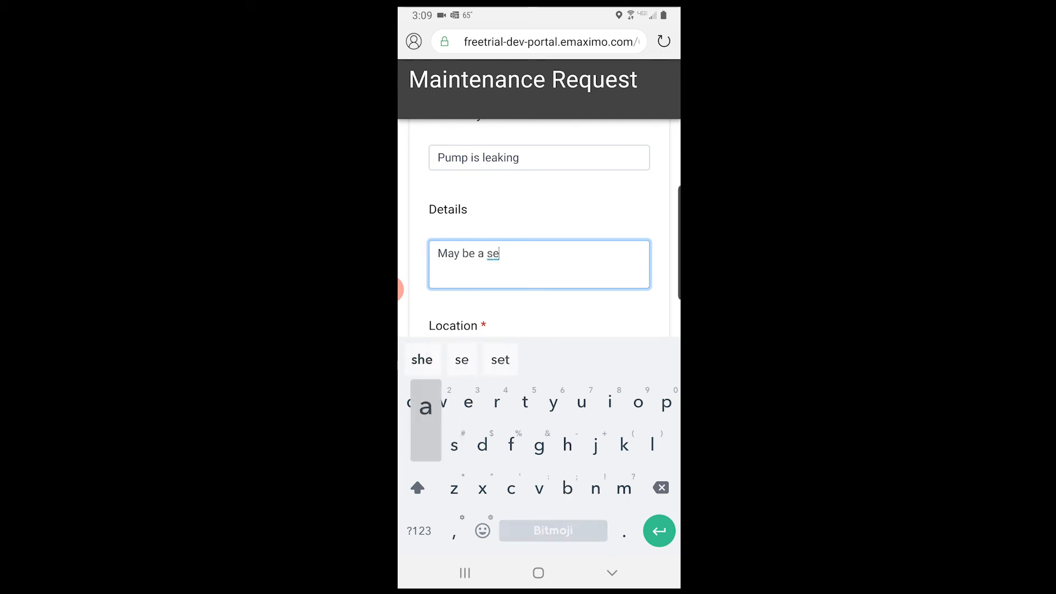
text(al probl)
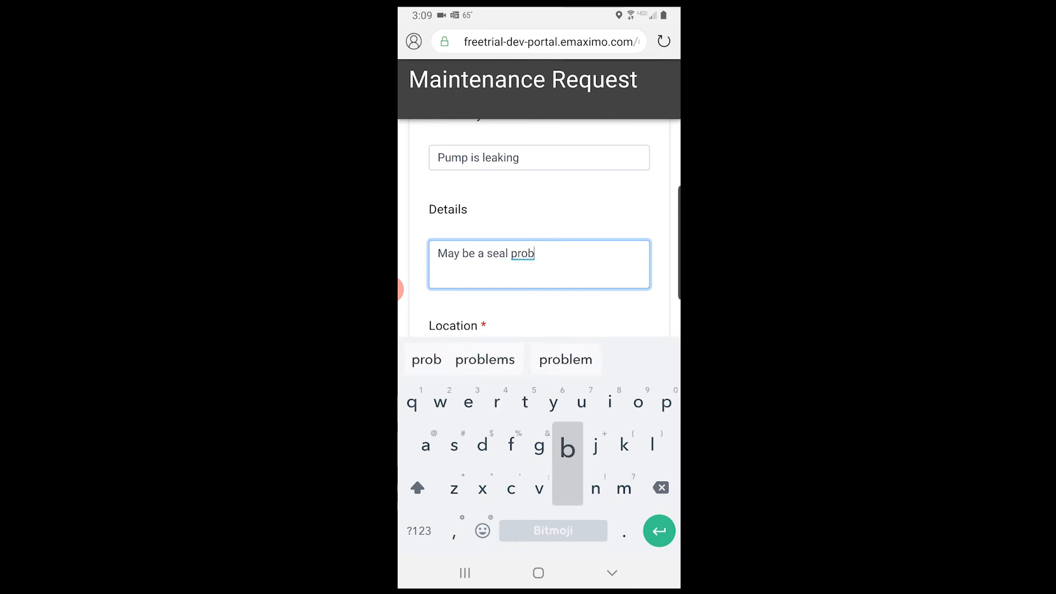
click(575, 359)
scroll(539, 220, down, 5)
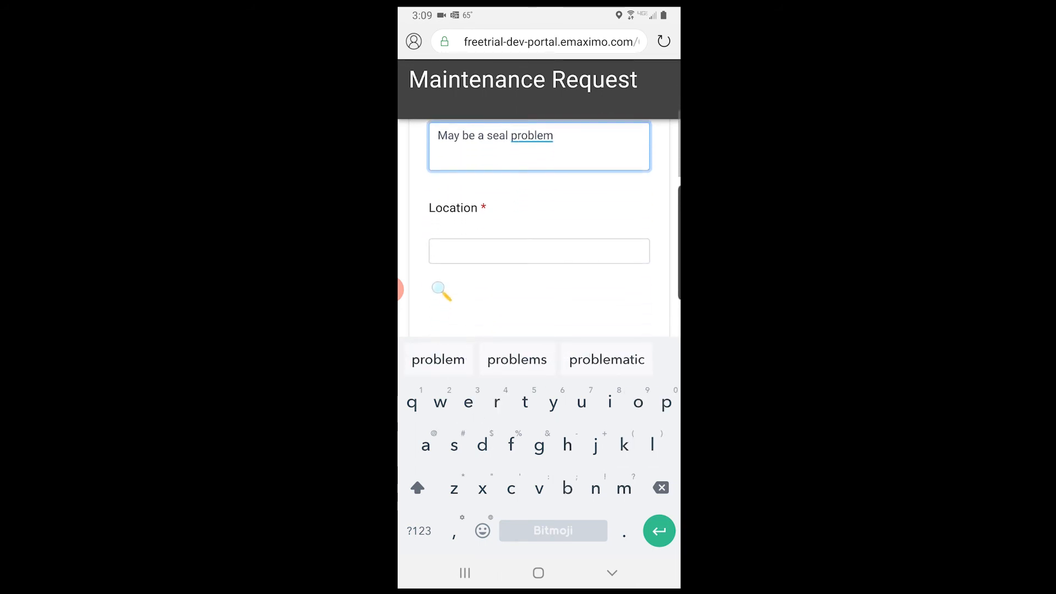
click(539, 251)
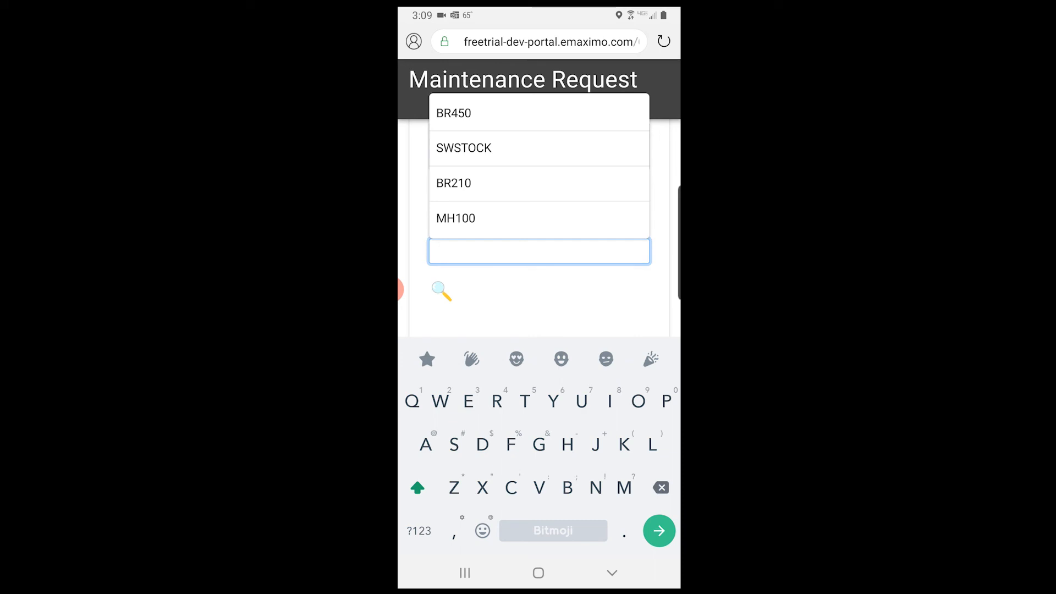
Set the location to BR450 by searching location descriptions for 'Pump'
click(442, 291)
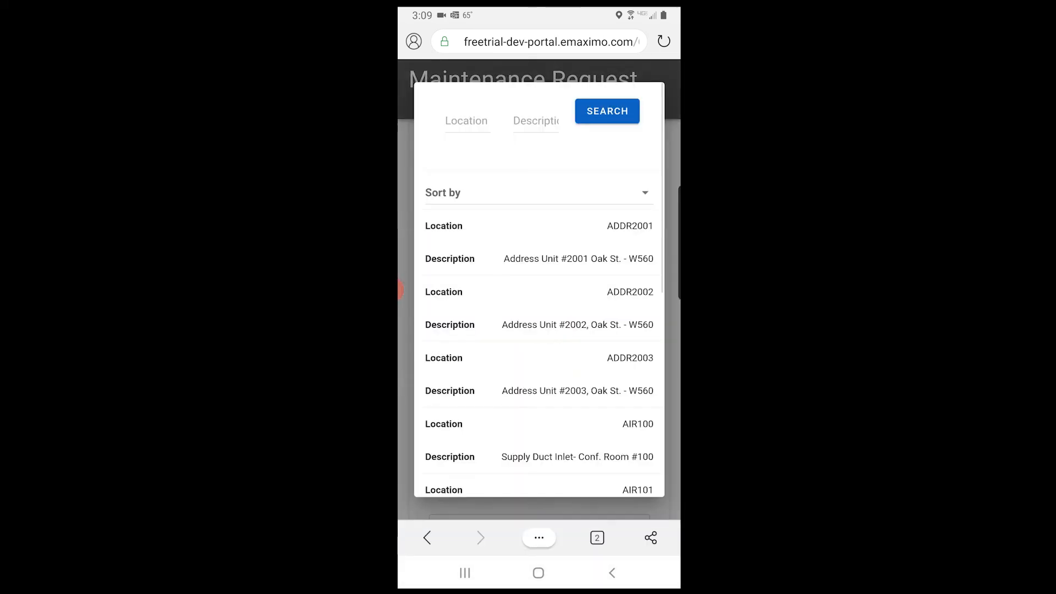
click(536, 121)
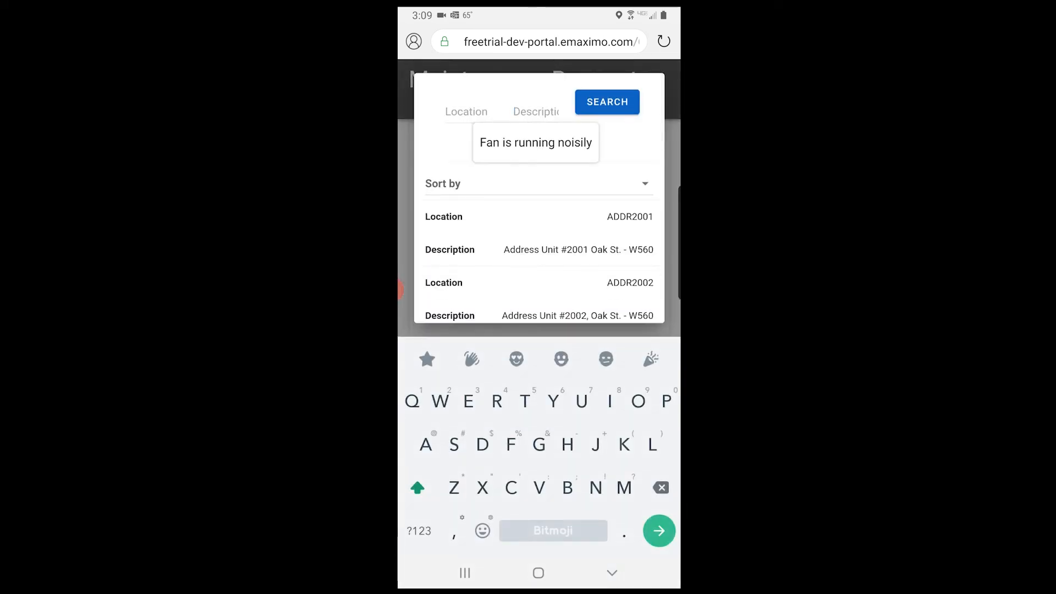
text(Pump)
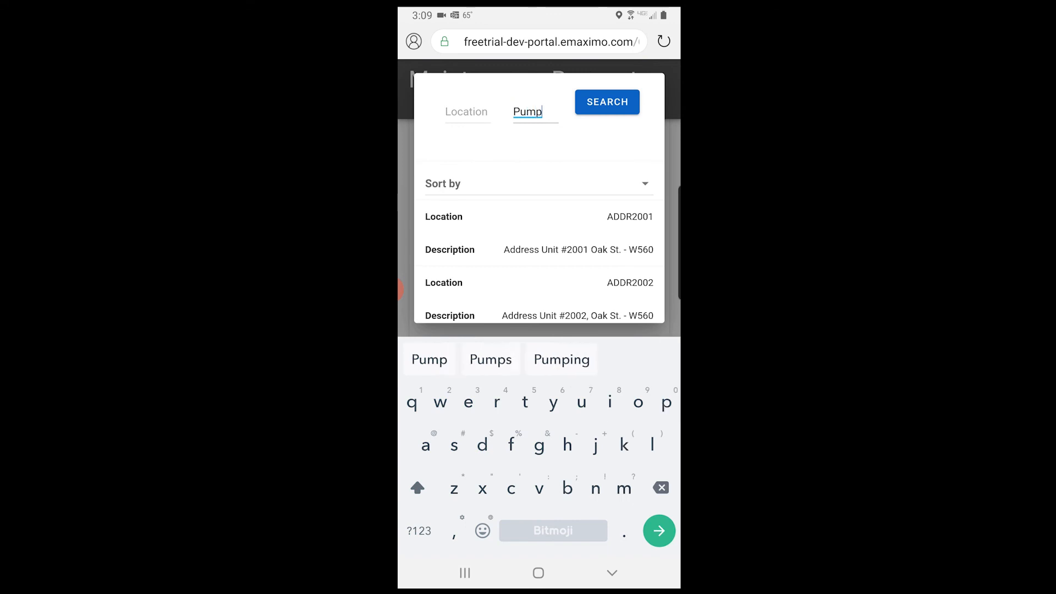
key(Return)
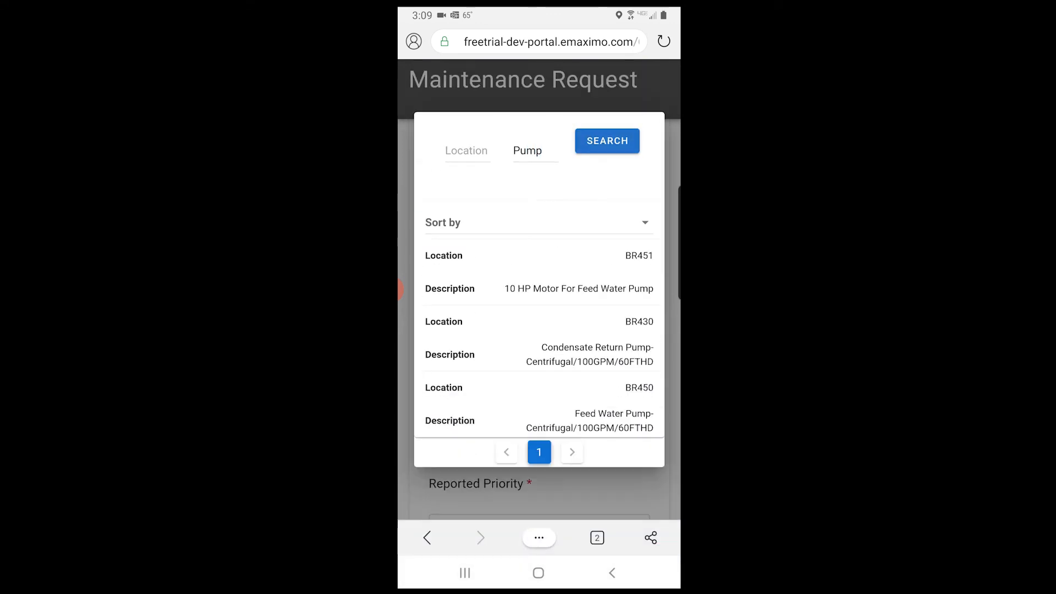
scroll(539, 338, down, 1)
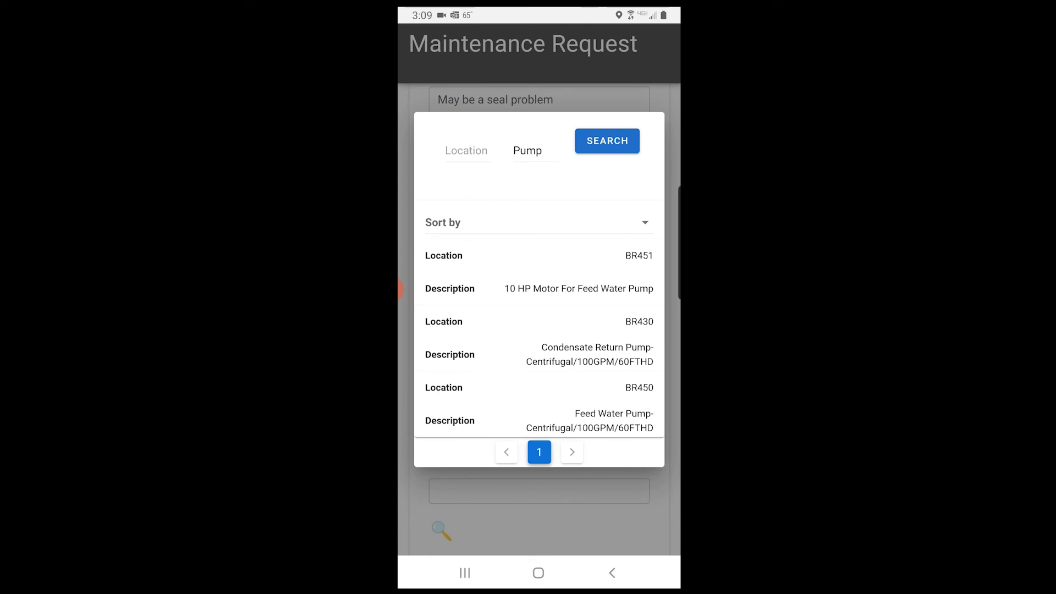
click(539, 405)
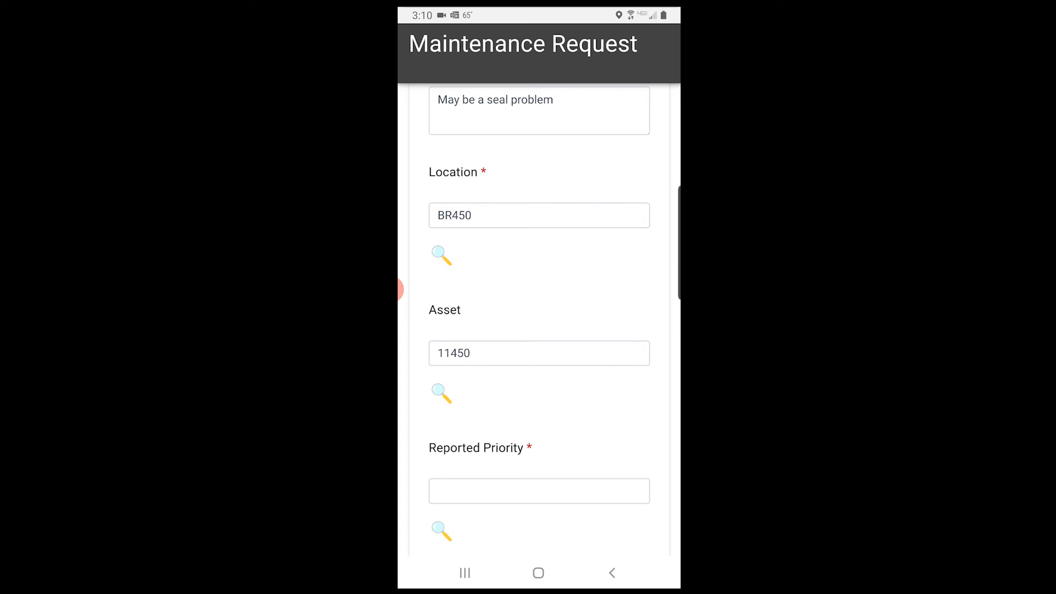
Set the reported priority to 3 (Medium)
scroll(539, 330, down, 4)
click(539, 302)
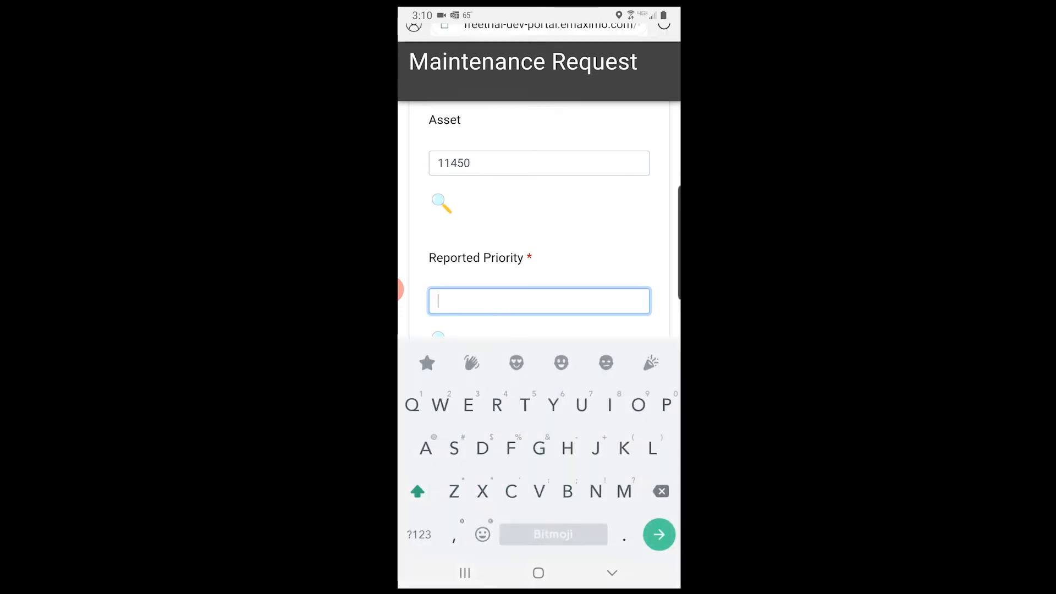
scroll(539, 264, down, 1)
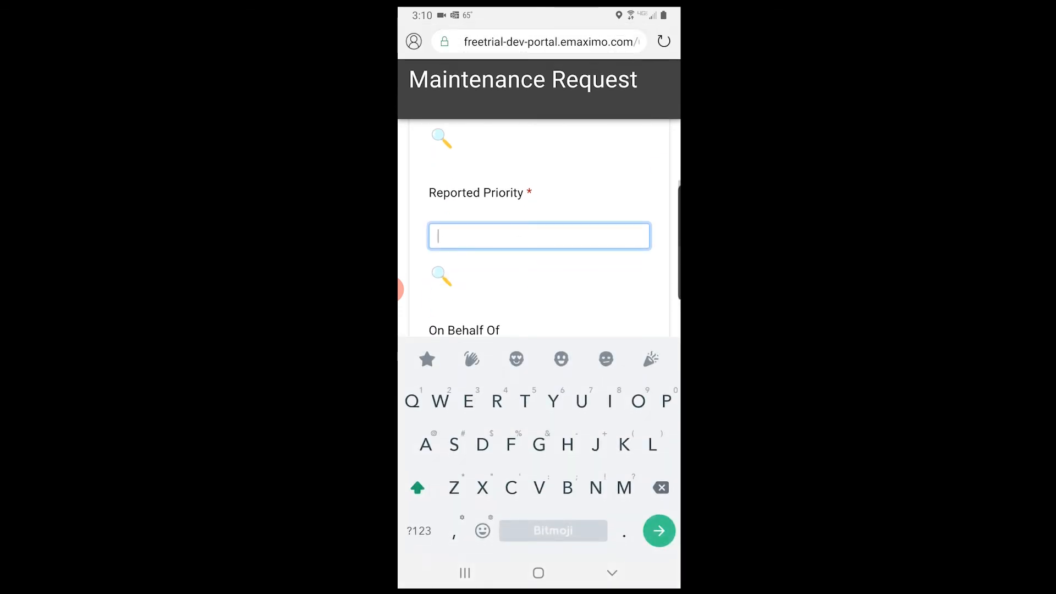
click(441, 276)
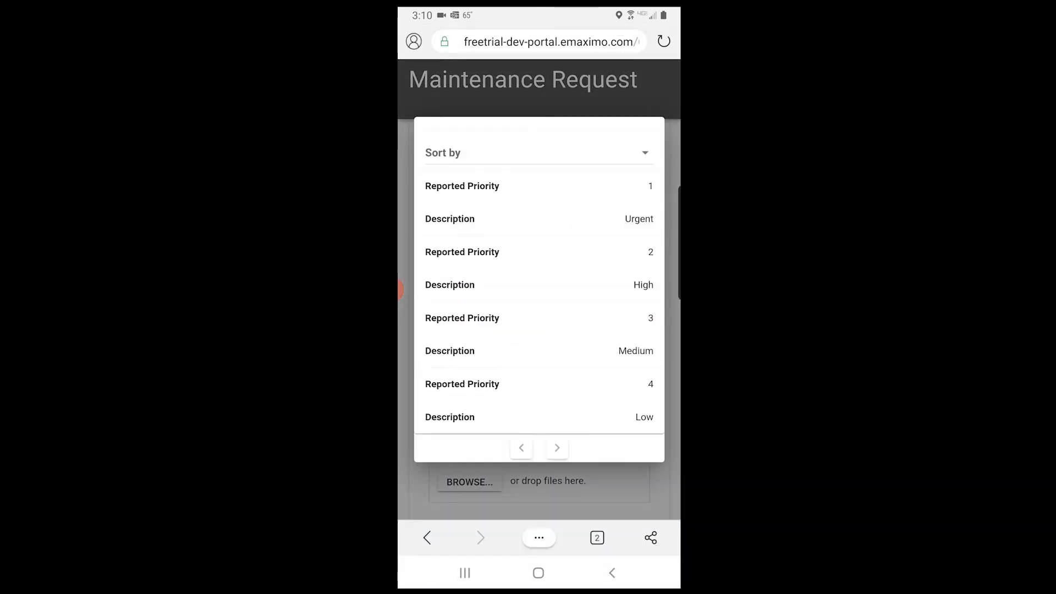
click(539, 334)
scroll(539, 330, down, 1)
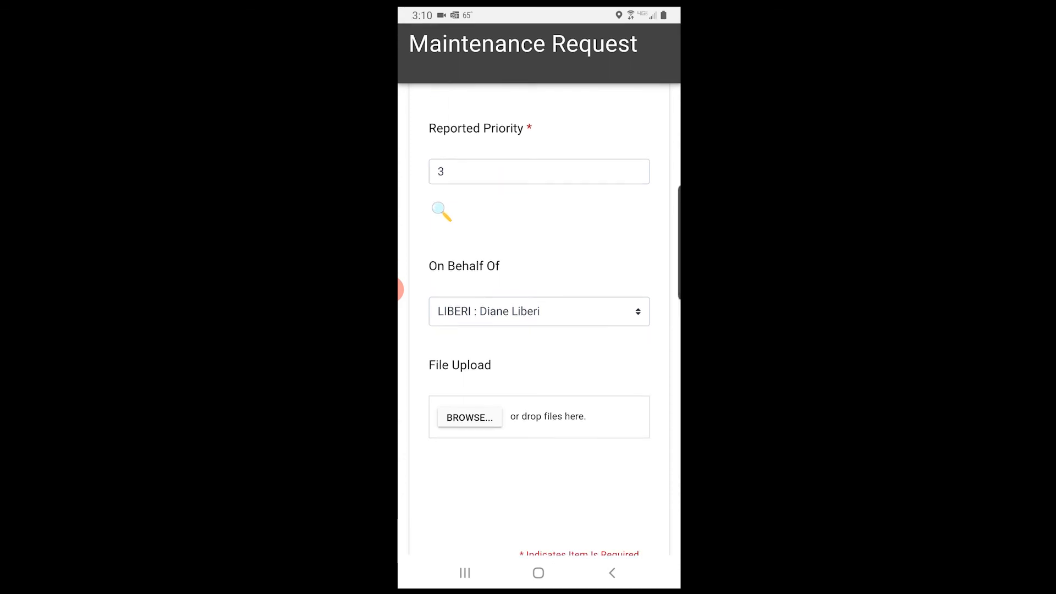
Attach a camera photo of the leaking pump, retaking it once, then submit the request
click(470, 417)
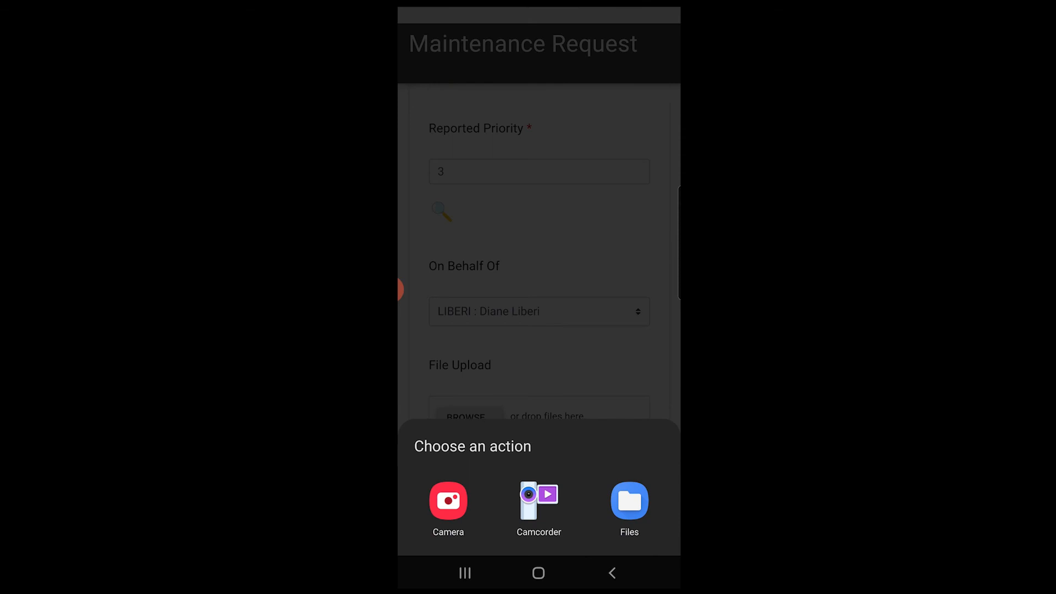
click(448, 501)
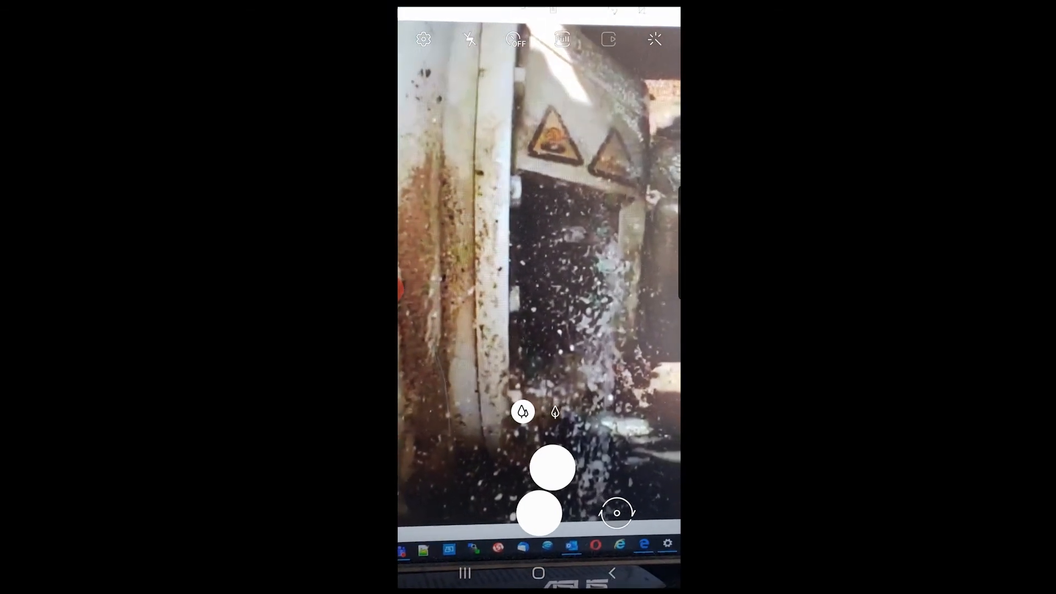
click(539, 513)
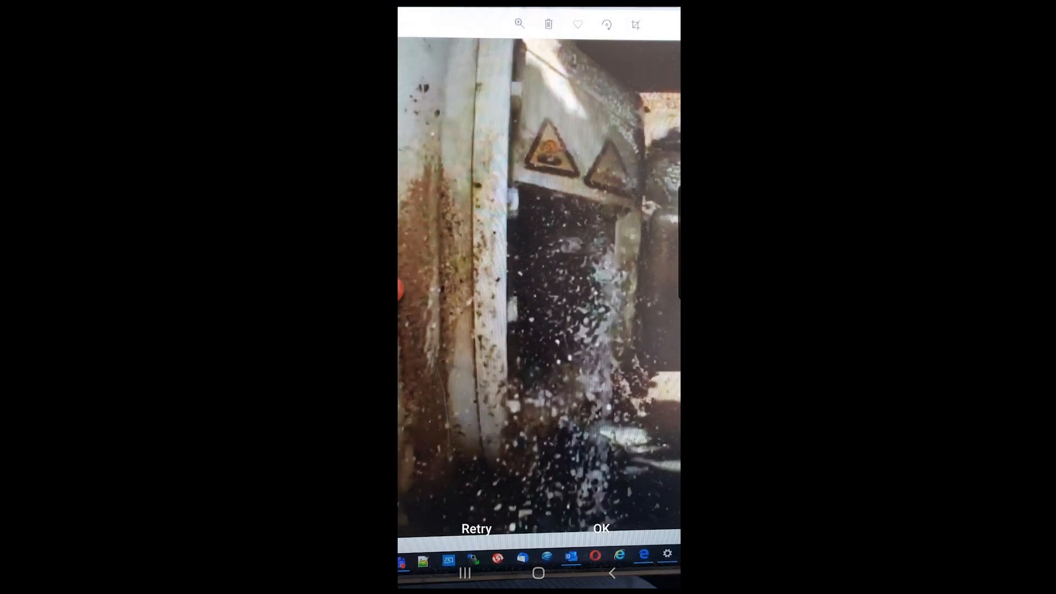
click(476, 529)
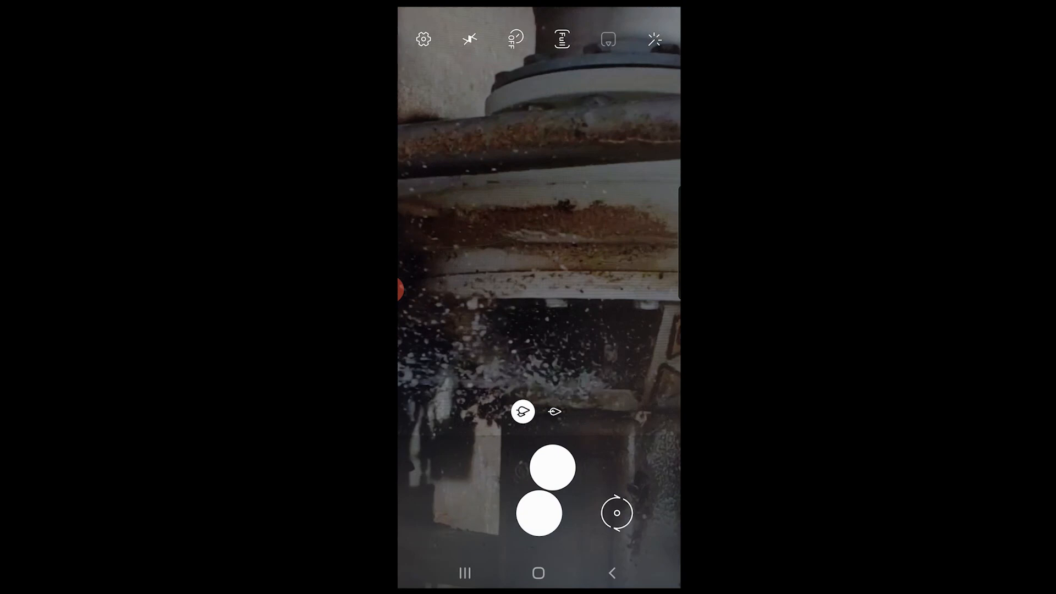
click(539, 513)
click(601, 529)
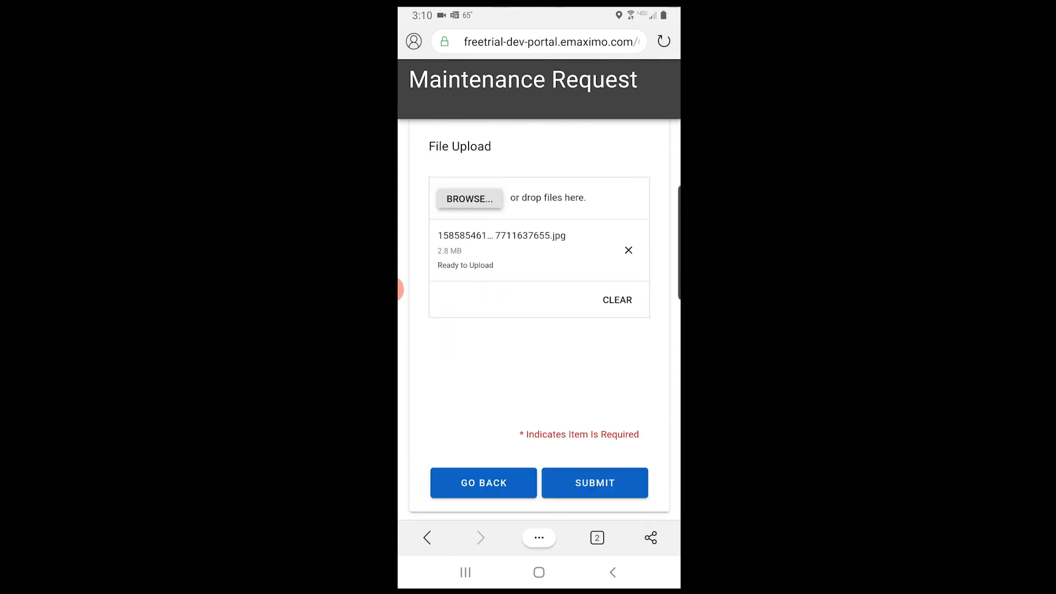
click(594, 483)
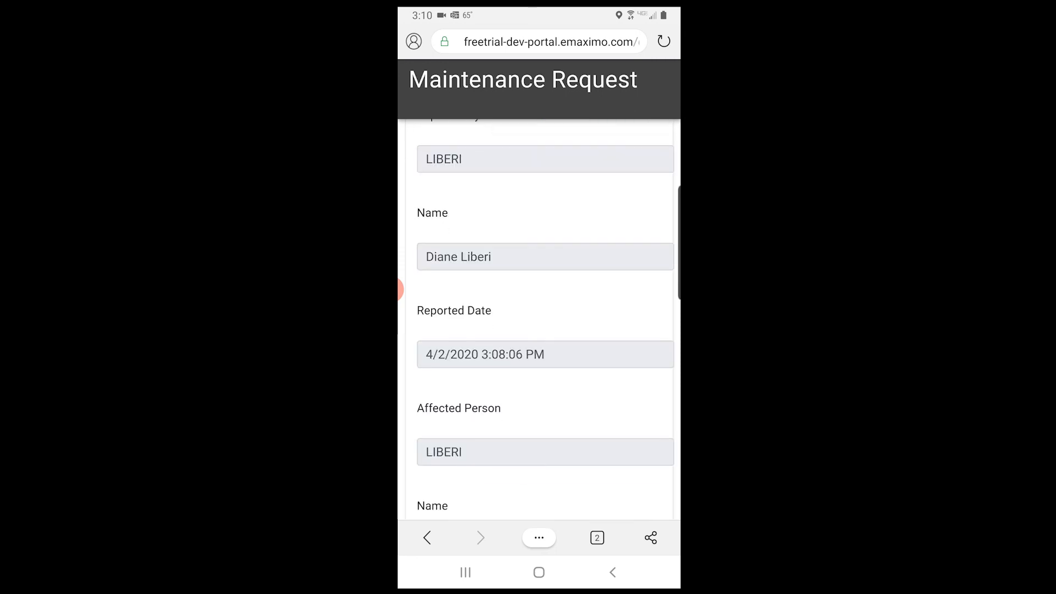
Review the details of new service request 1540, then go back to the portal home menu
scroll(539, 319, down, 3)
scroll(539, 319, up, 15)
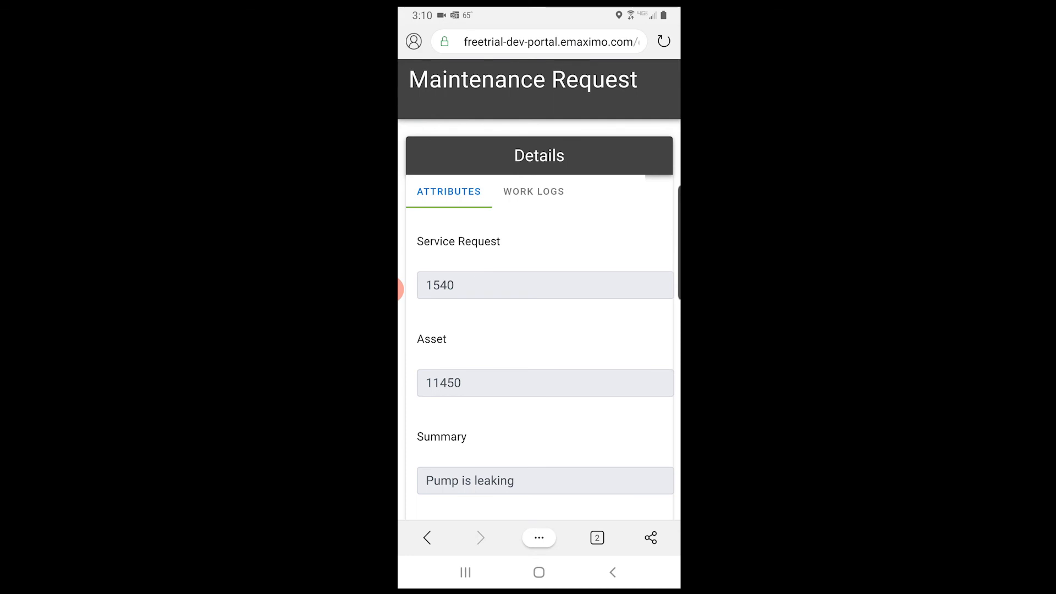
scroll(539, 319, down, 15)
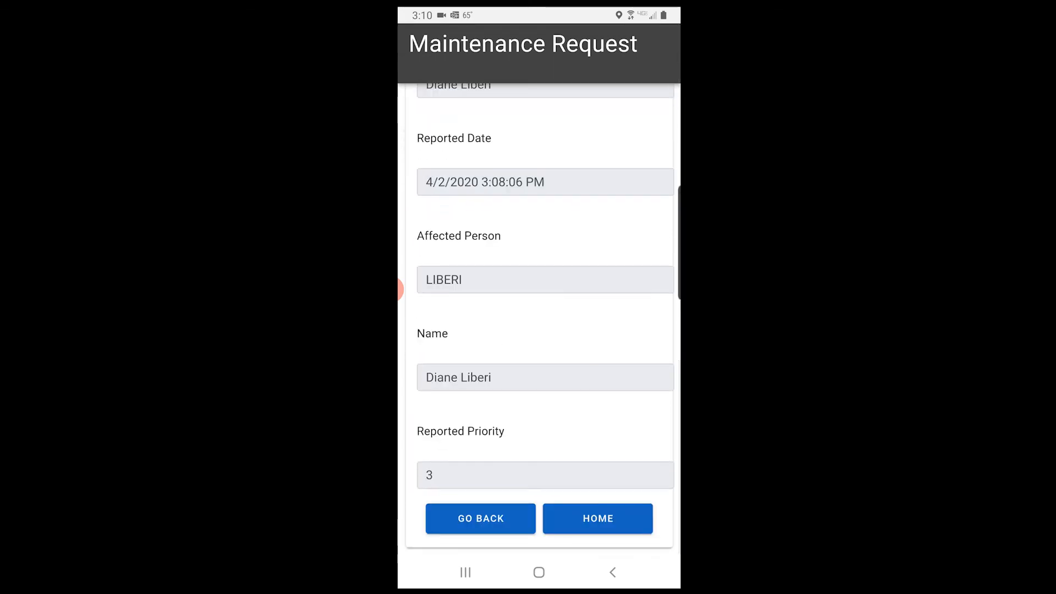
click(481, 519)
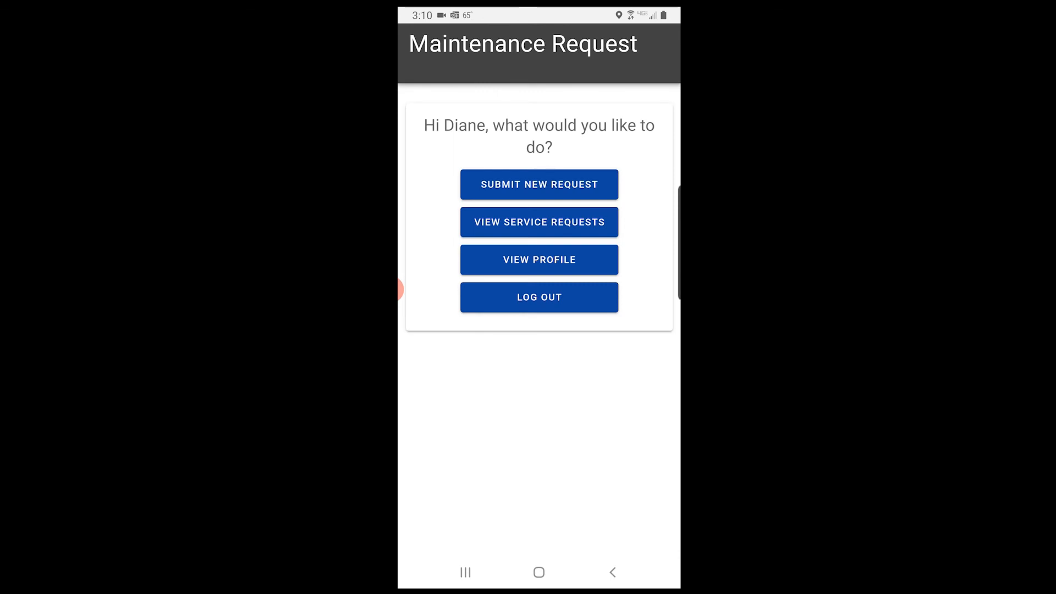
click(539, 222)
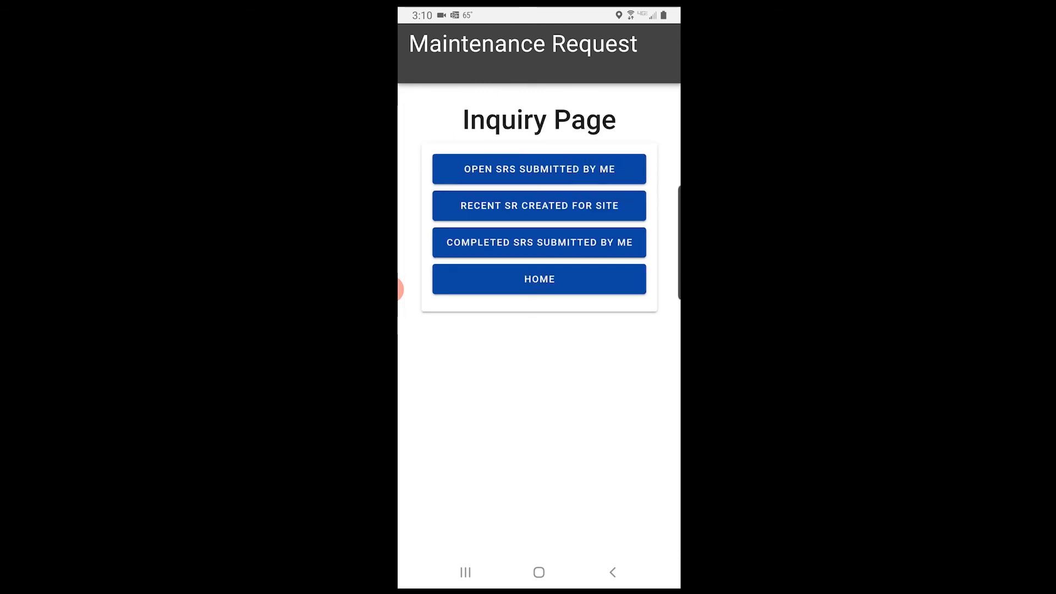
click(539, 169)
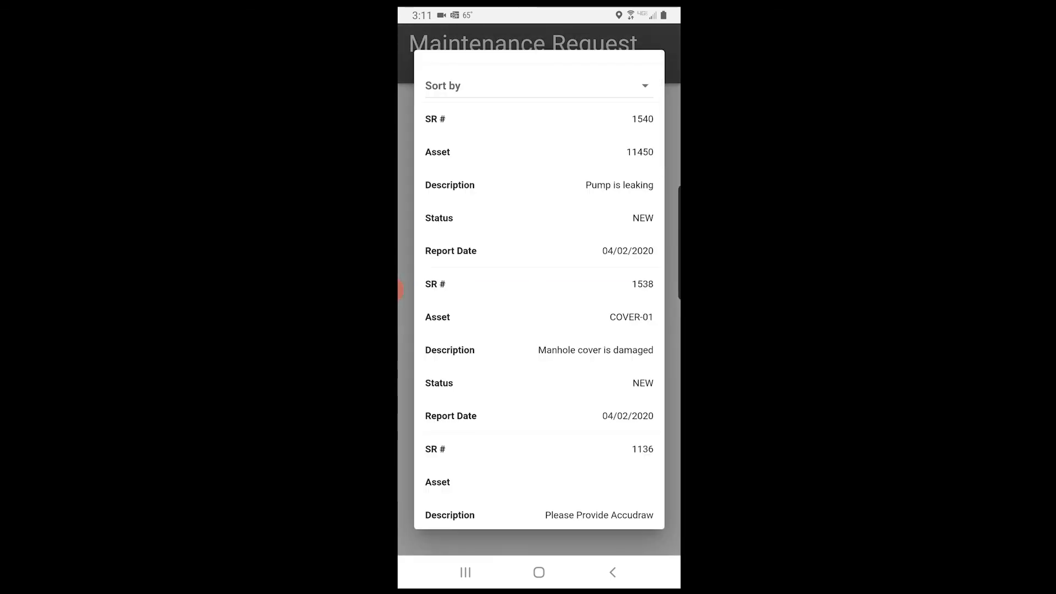
click(539, 349)
scroll(539, 330, down, 7)
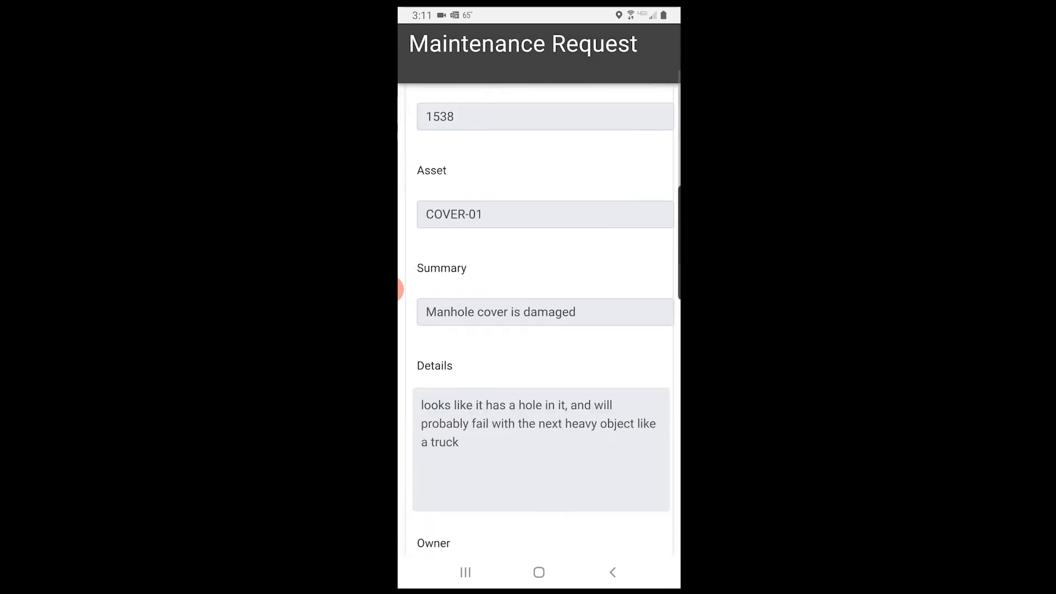
scroll(539, 330, down, 8)
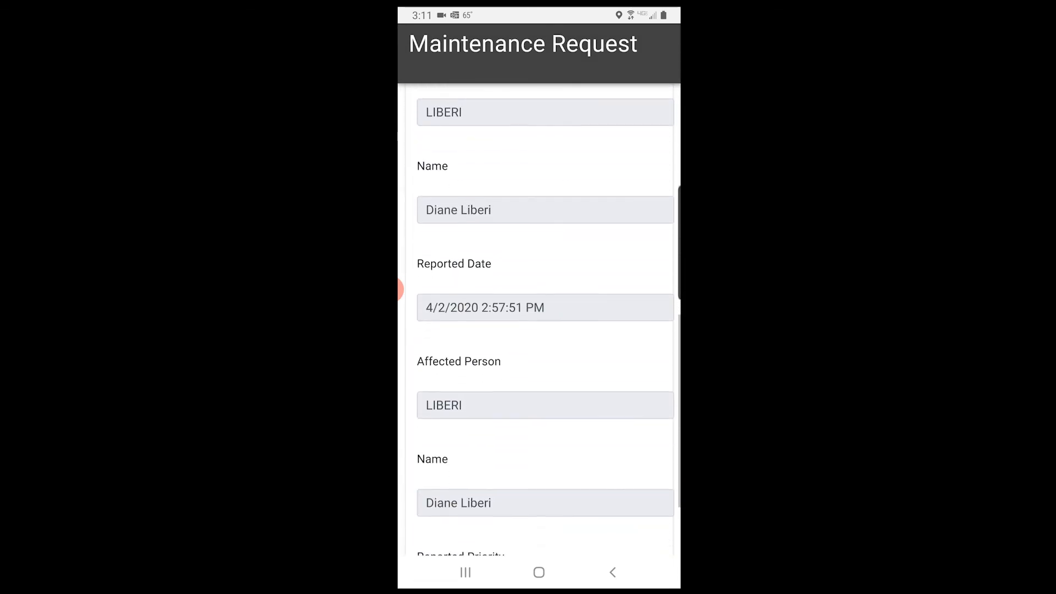
scroll(539, 330, down, 5)
scroll(539, 330, up, 20)
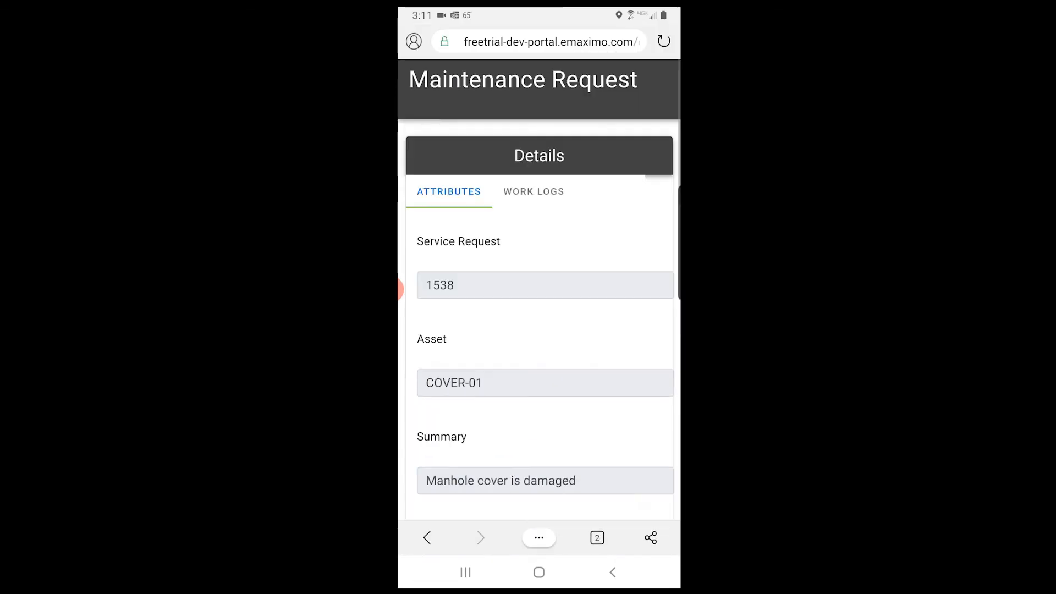
scroll(539, 330, down, 20)
scroll(539, 330, up, 20)
click(537, 191)
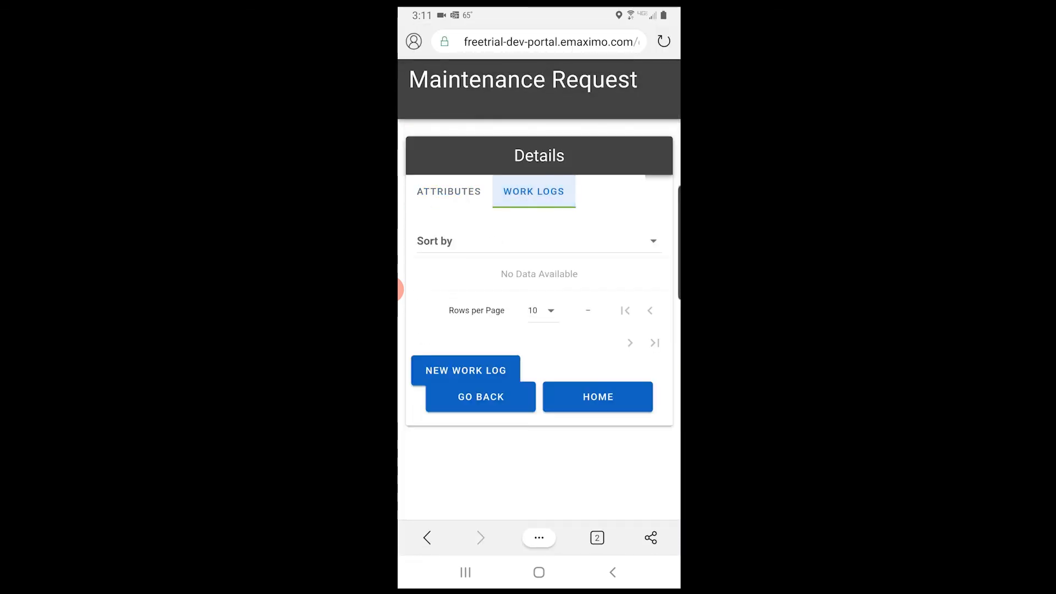
click(598, 397)
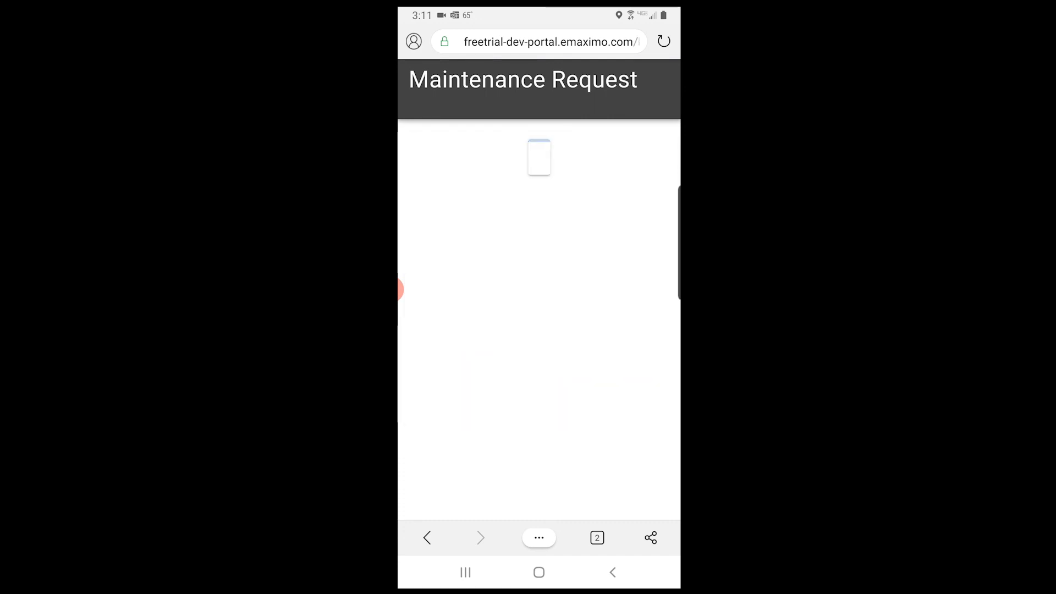